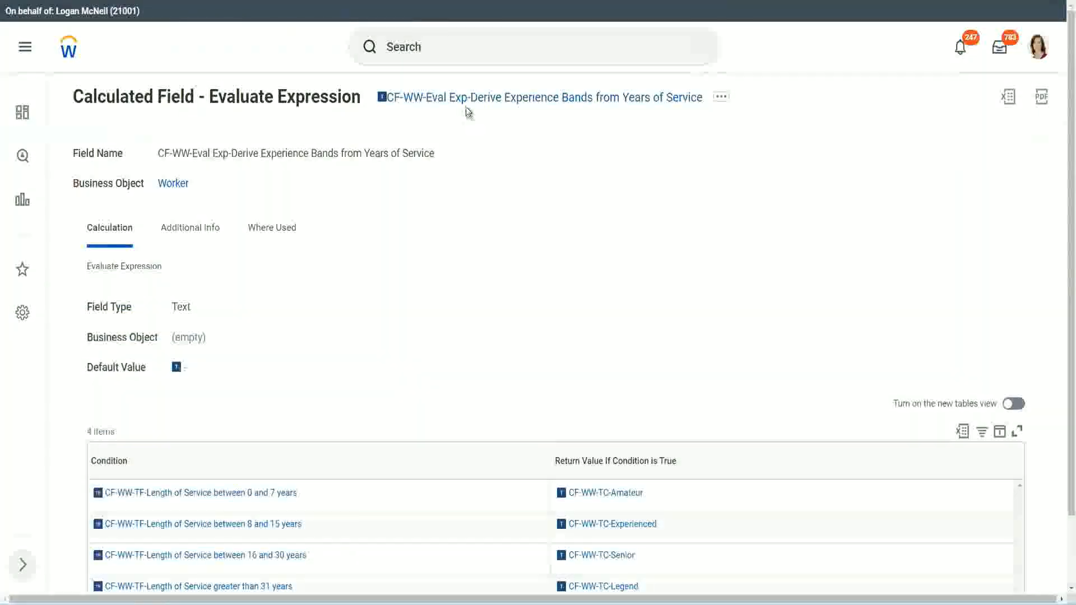
# Copy the name of the existing Evaluate Expression field and start the Create Calculated Field task.
pyautogui.rightClick(467, 105)
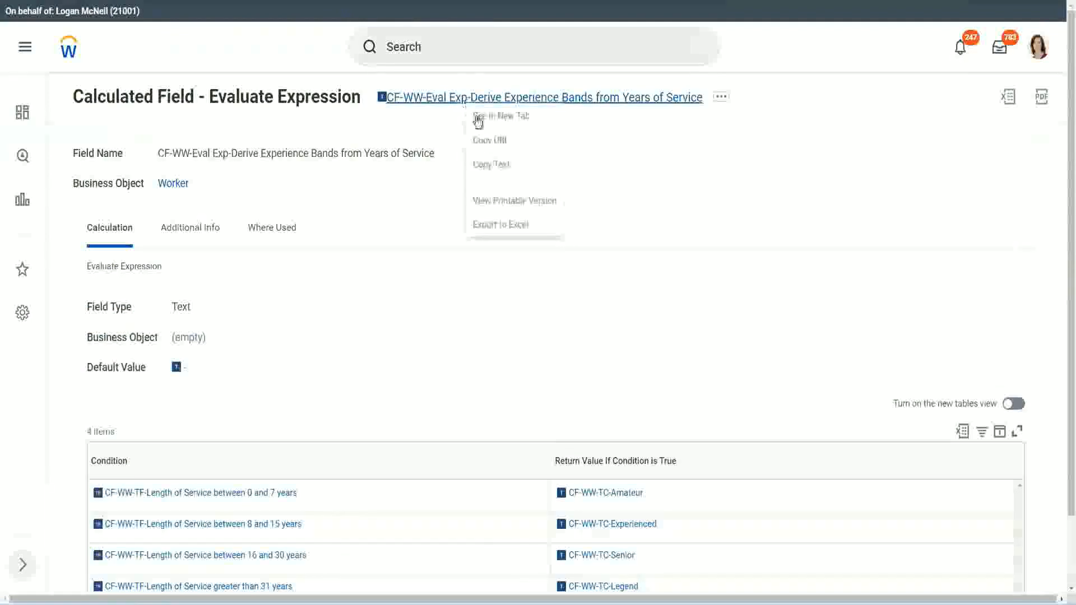
pyautogui.click(505, 167)
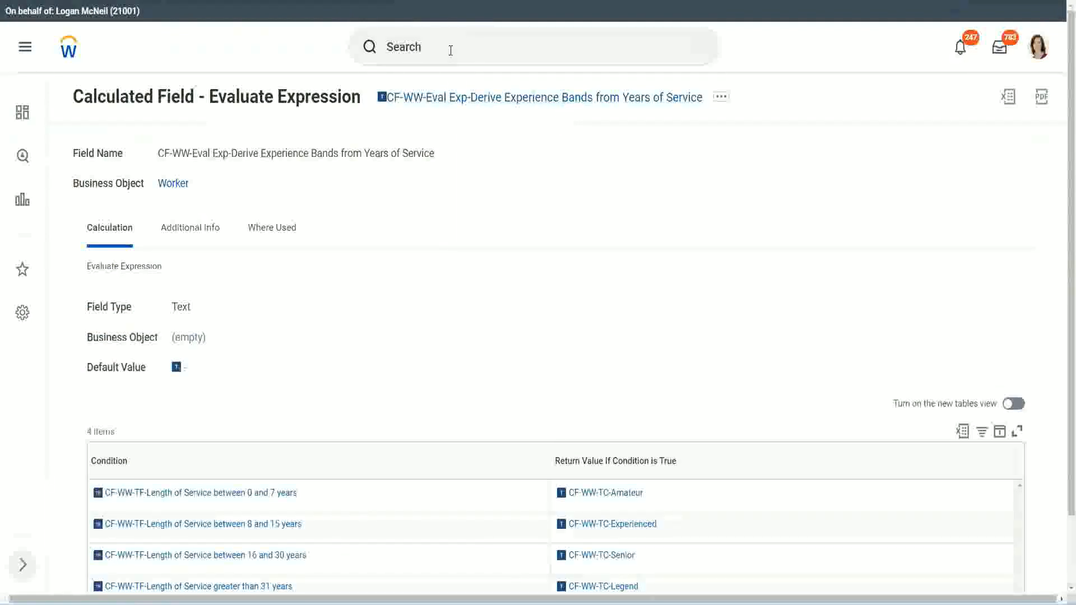
pyautogui.click(450, 49)
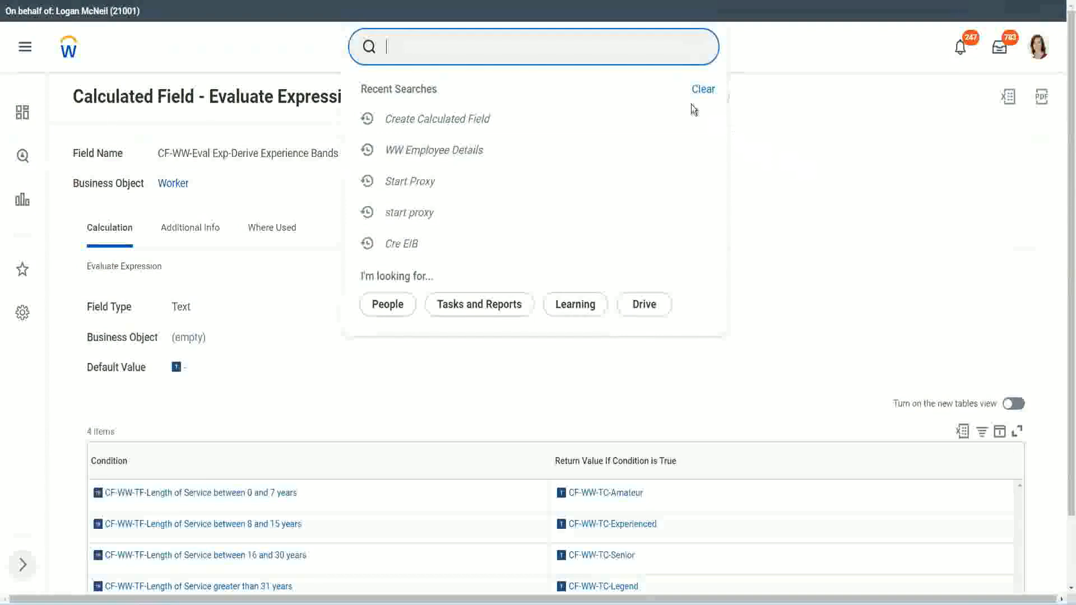
pyautogui.click(426, 42)
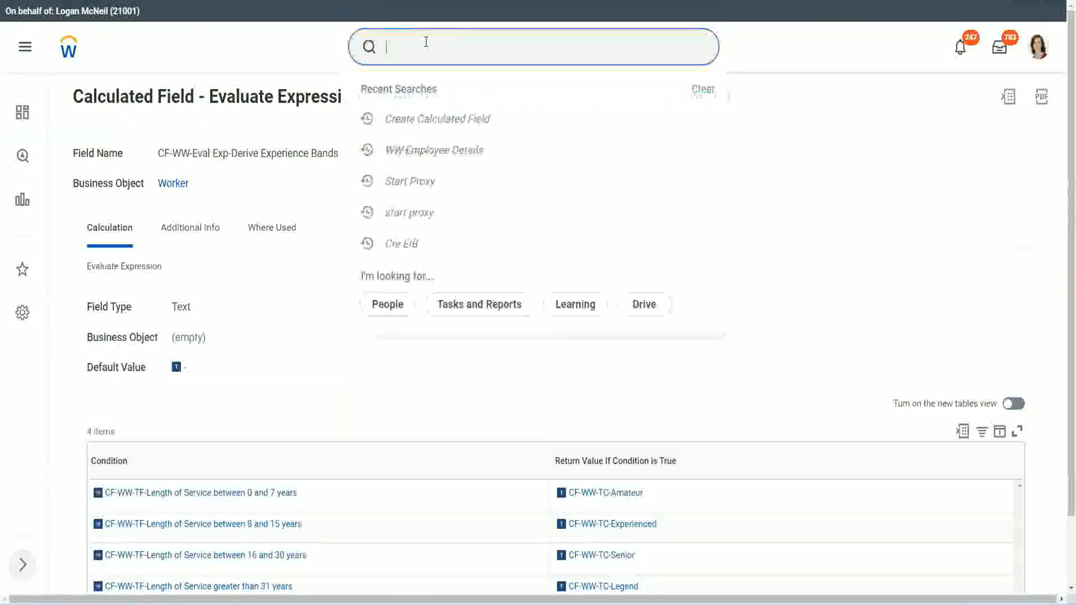
pyautogui.write('create calc')
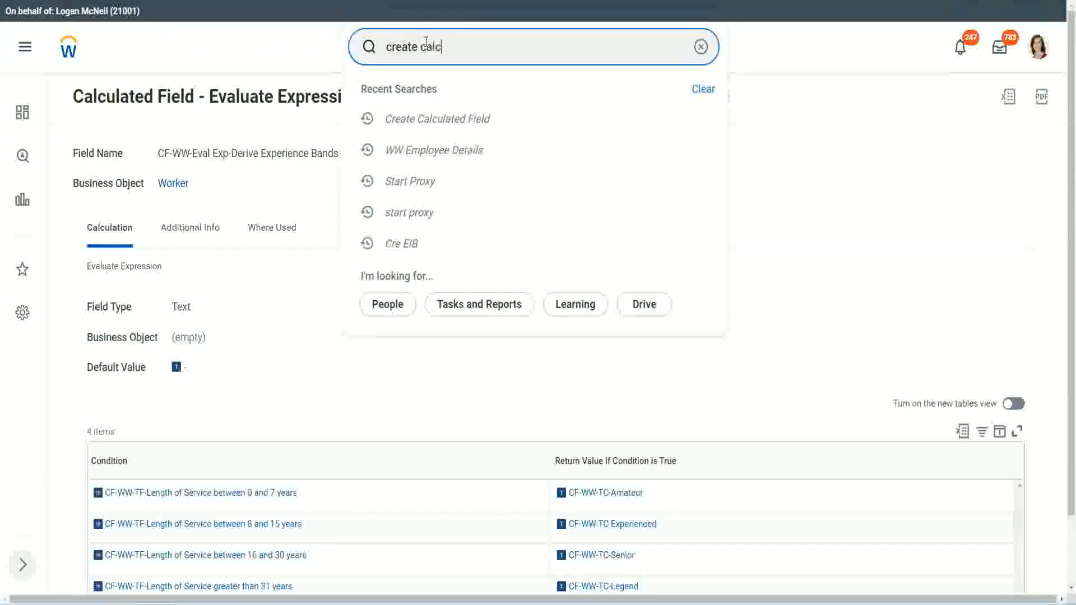
pyautogui.write(' field')
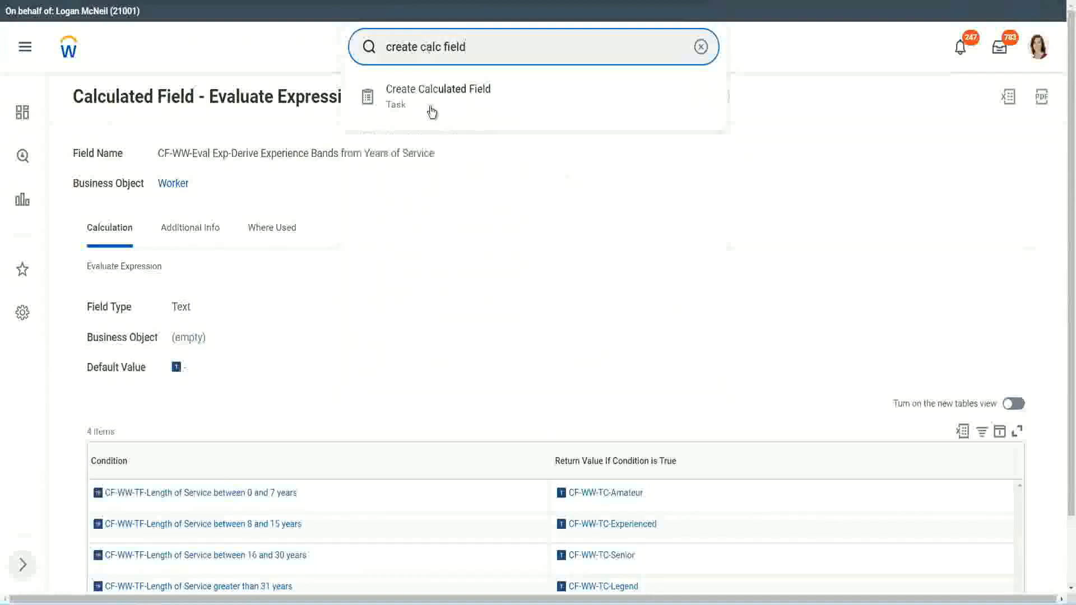
pyautogui.click(446, 102)
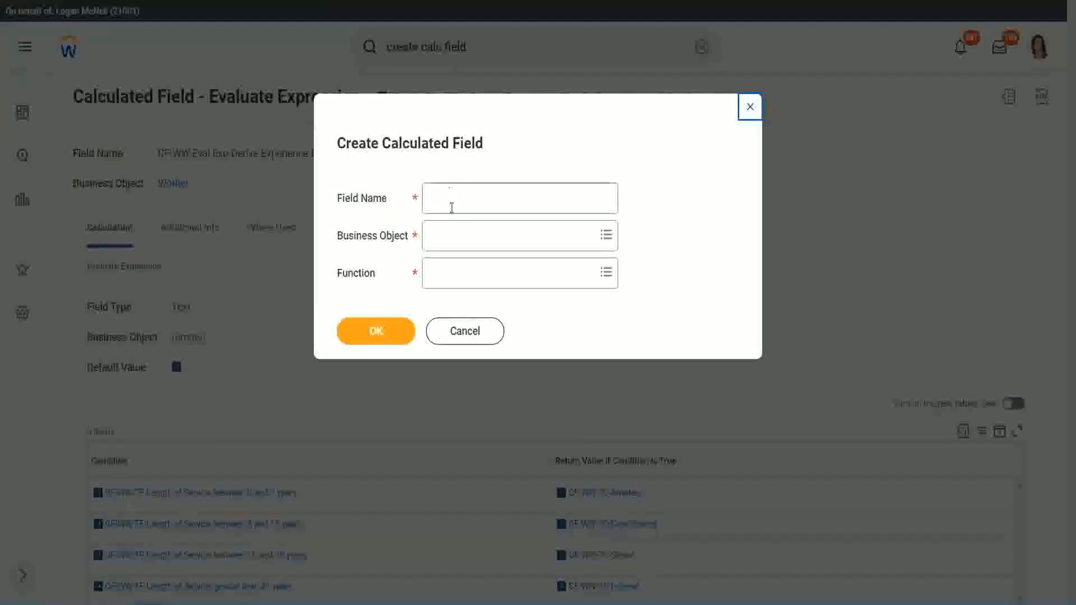
# Name the new calculated field "CF-WW-LRB-Identify Experience Bands from years of Service".
pyautogui.click(452, 202)
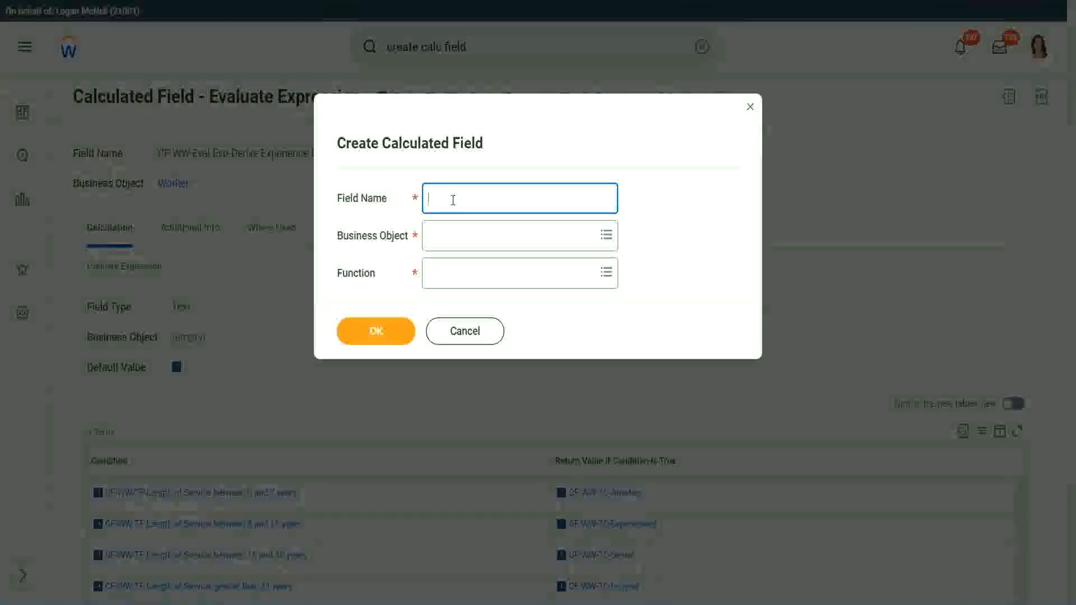
pyautogui.write('CF')
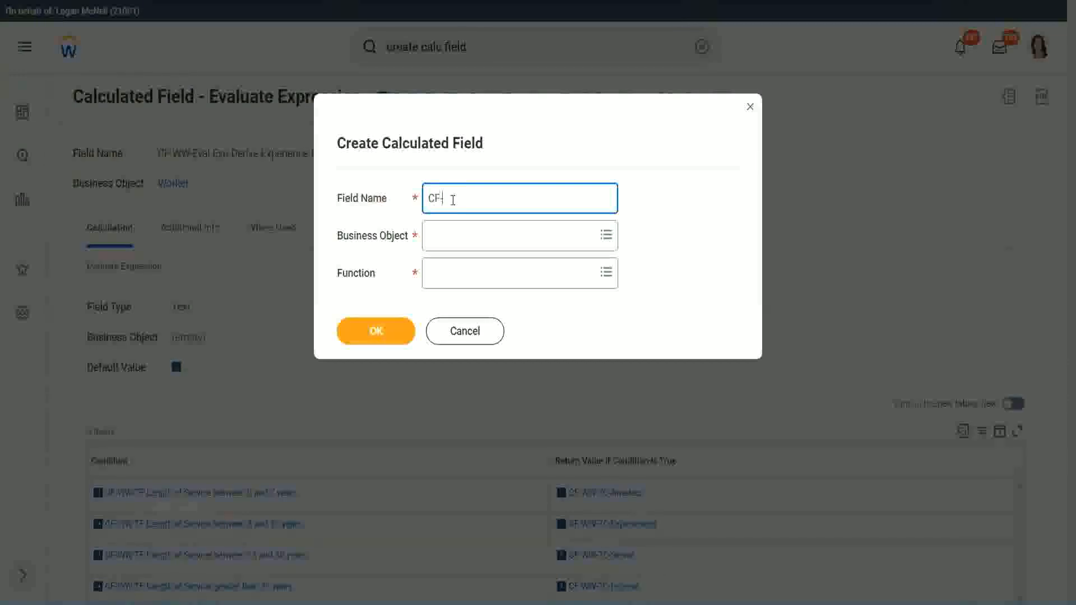
pyautogui.write('-WW-LRB-Identify Ex')
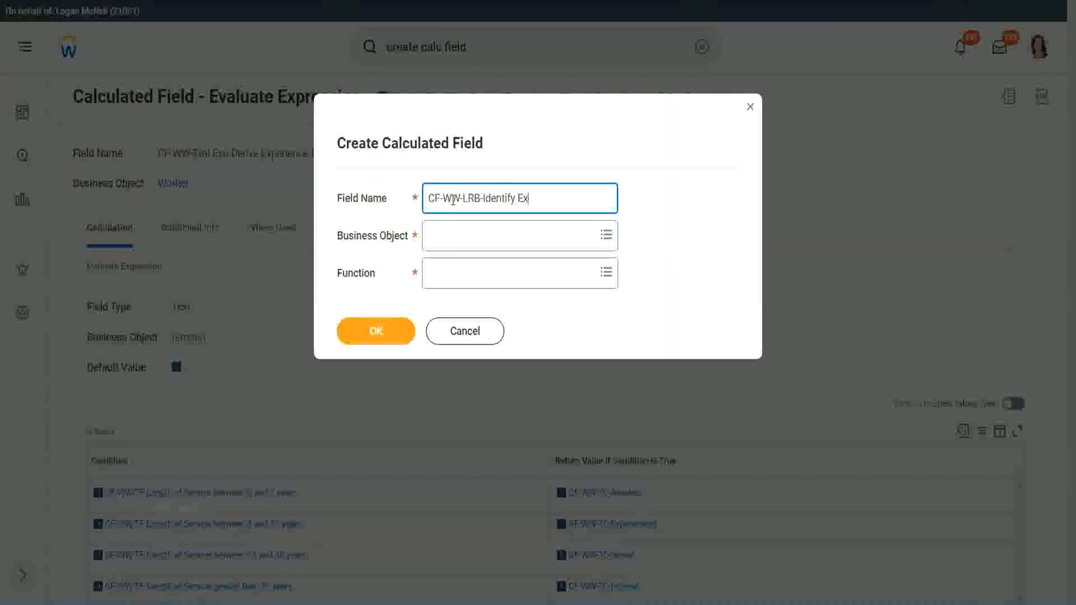
pyautogui.write('eperience Bands fro')
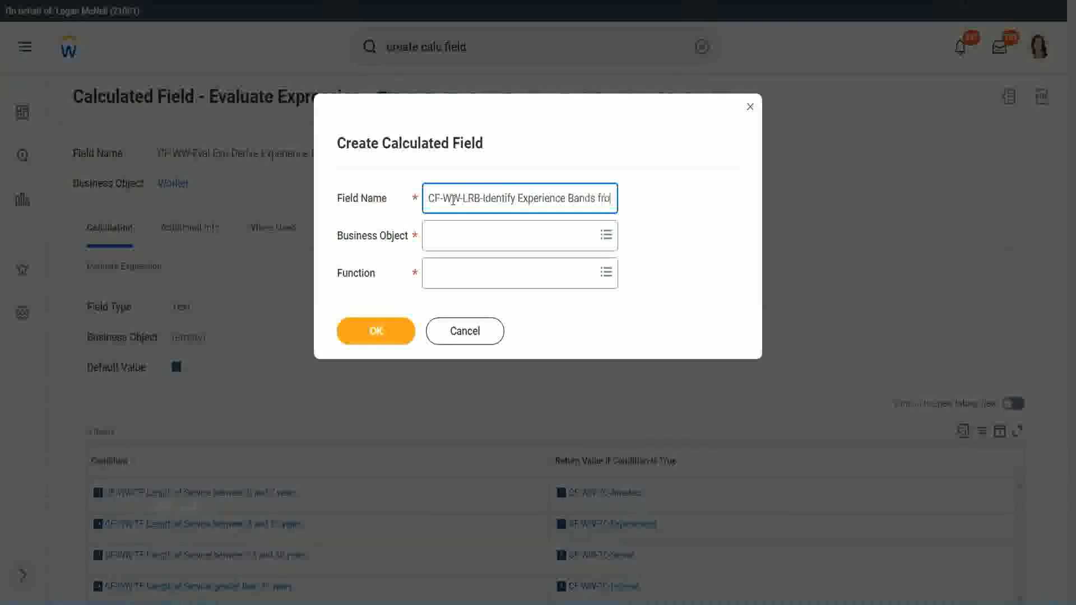
pyautogui.write('m years of Service')
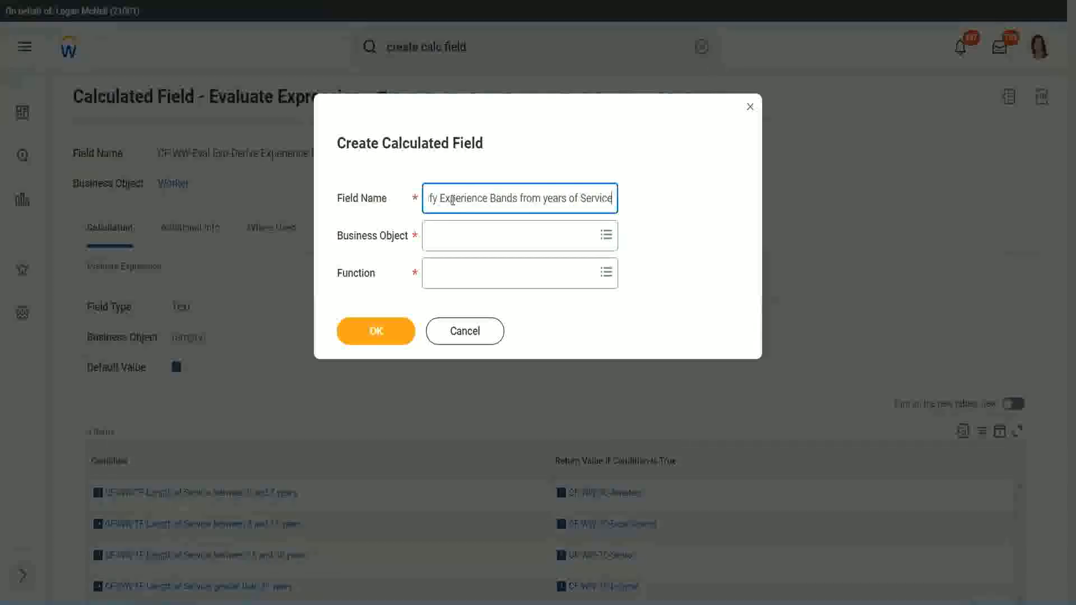
# Set the new calculated field's business object to Worker.
pyautogui.press('Tab')
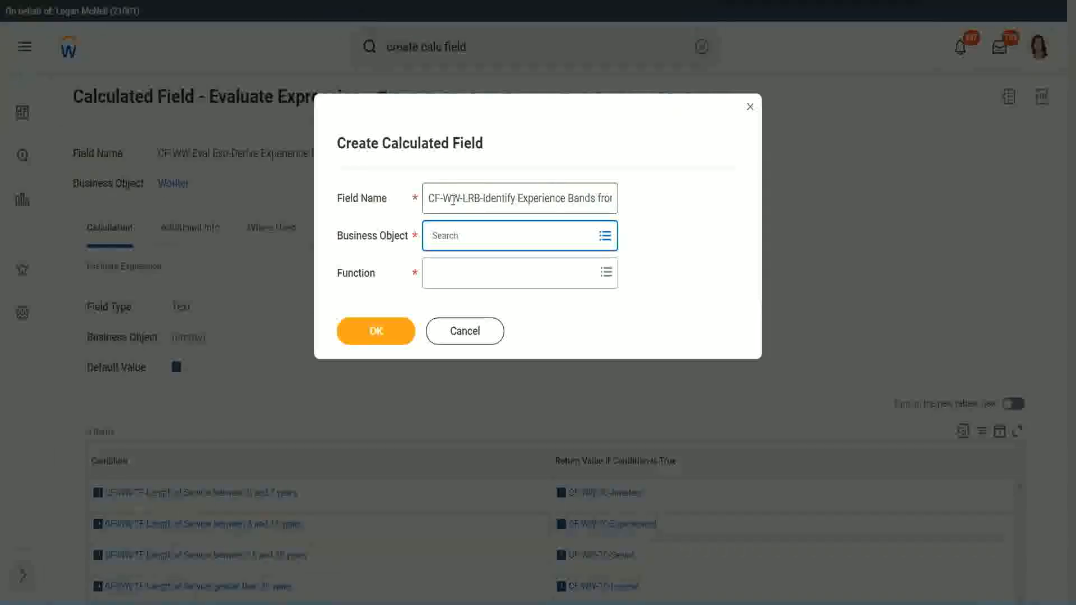
pyautogui.write('work')
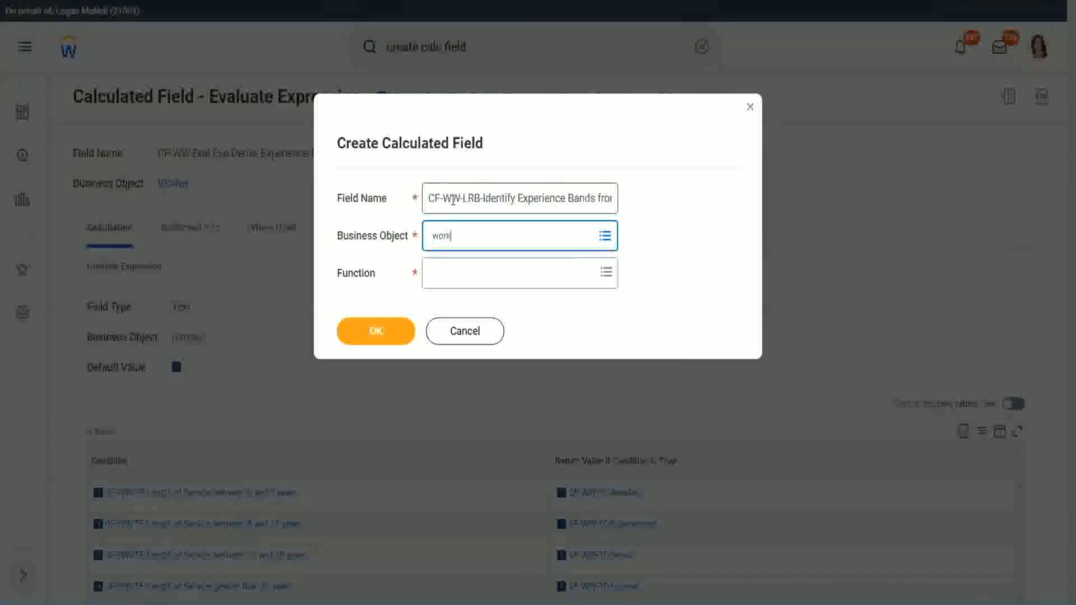
pyautogui.write('er')
pyautogui.press('Return')
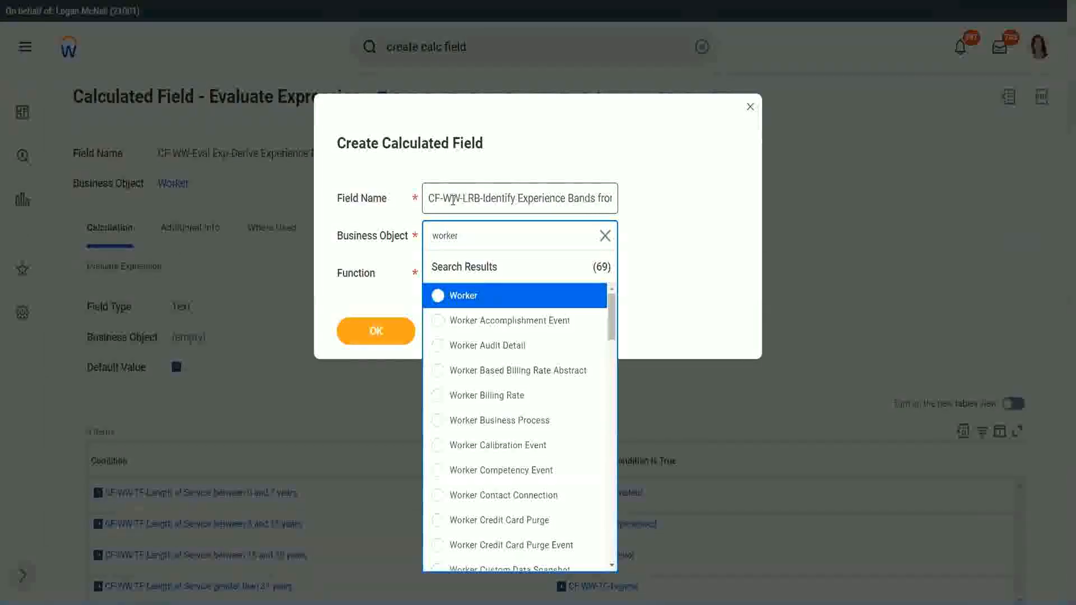
pyautogui.press('Return')
# Choose the Lookup Range Band function for the calculated field and continue to its definition.
pyautogui.press('Tab')
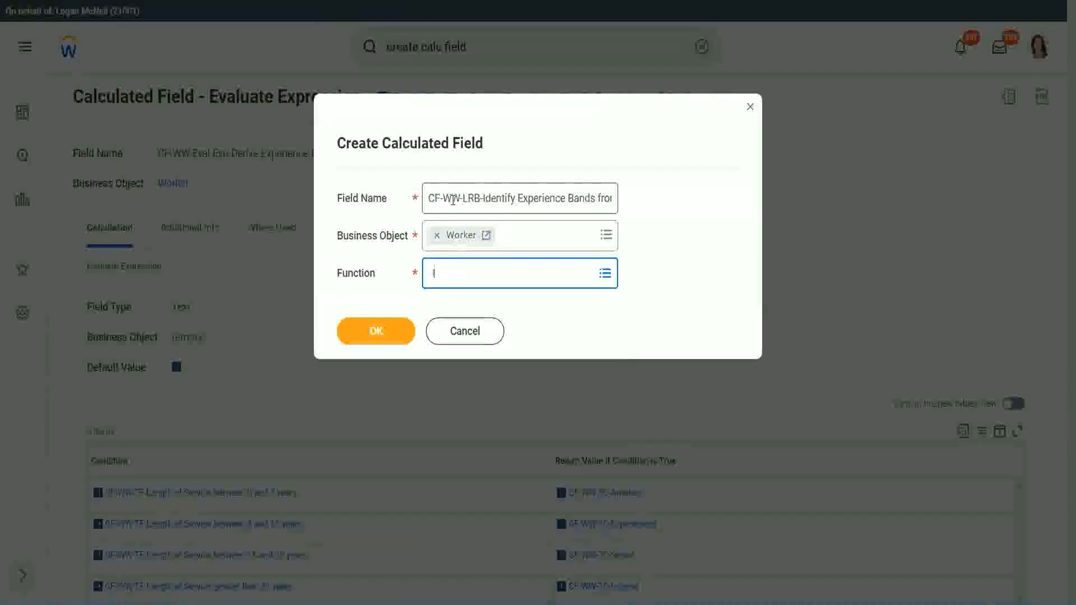
pyautogui.write('loo')
pyautogui.press('Return')
pyautogui.press('Return')
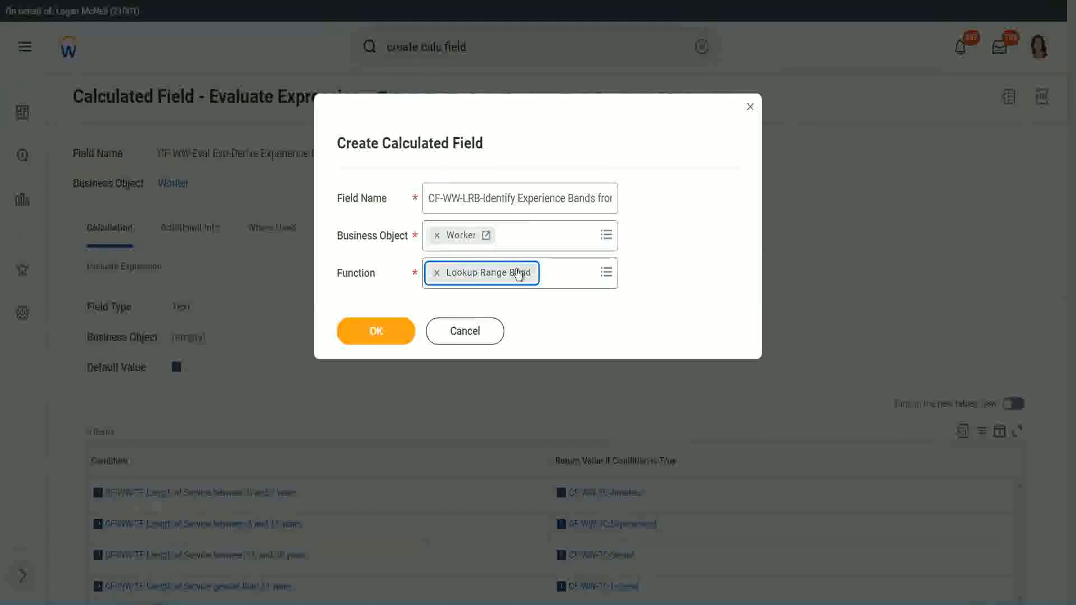
pyautogui.click(384, 333)
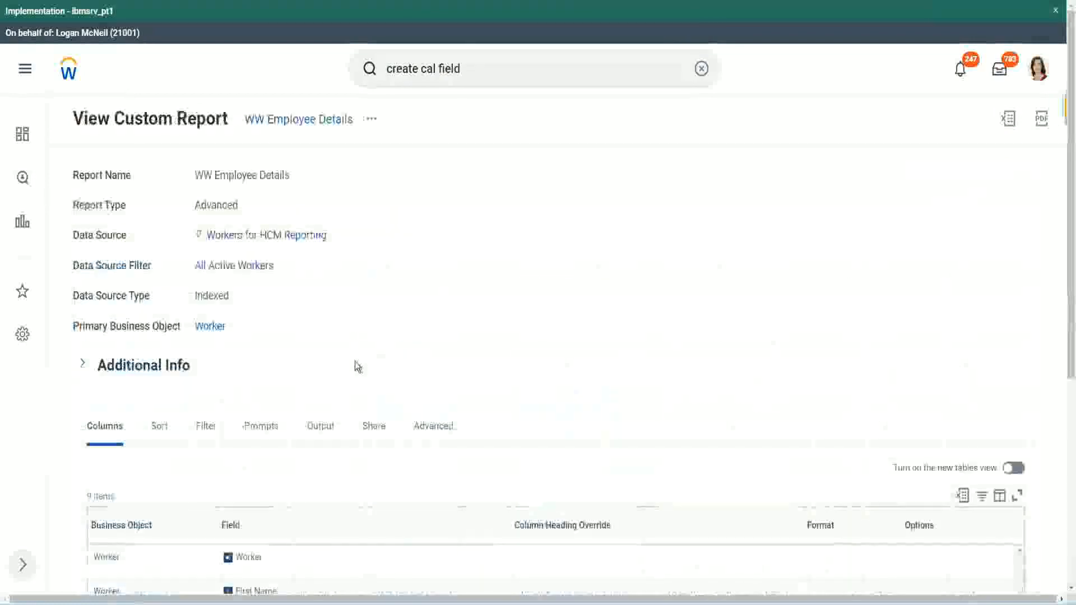
# Copy the field name "CF-WW-Convert Text To Number-Number of Years from Length of Service" from the WW Employee Details report and set it as the source field.
pyautogui.scroll(-5, 354, 403)
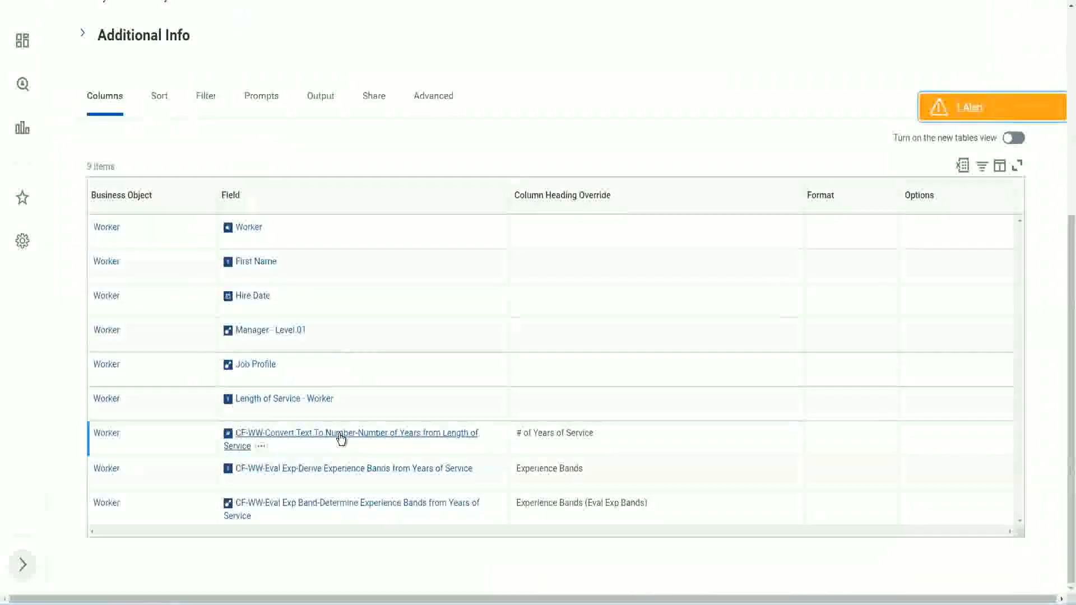
pyautogui.rightClick(339, 439)
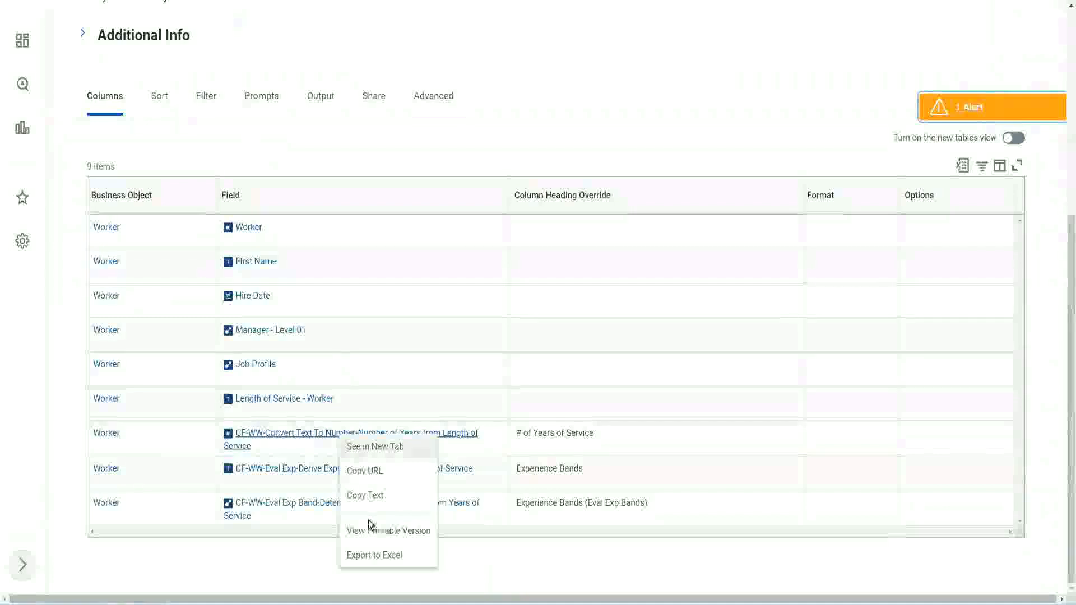
pyautogui.click(370, 499)
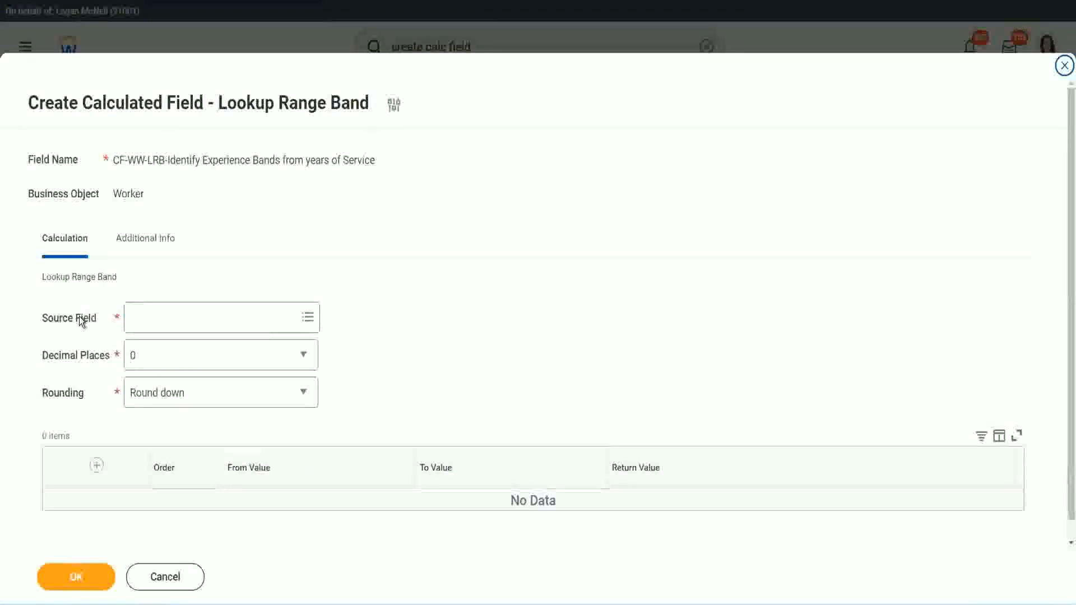
pyautogui.click(167, 318)
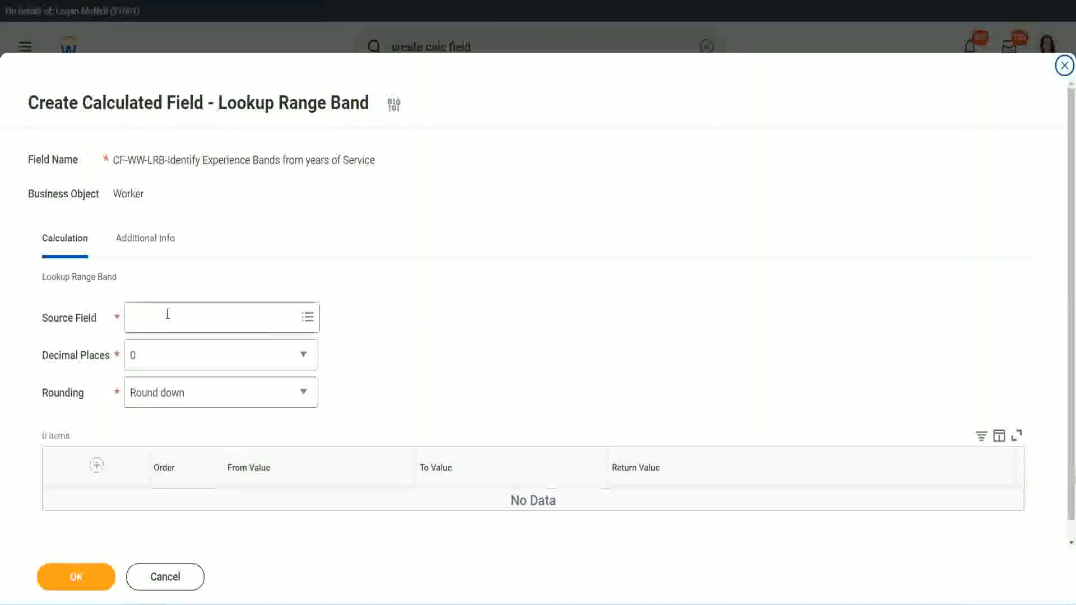
pyautogui.press('Return')
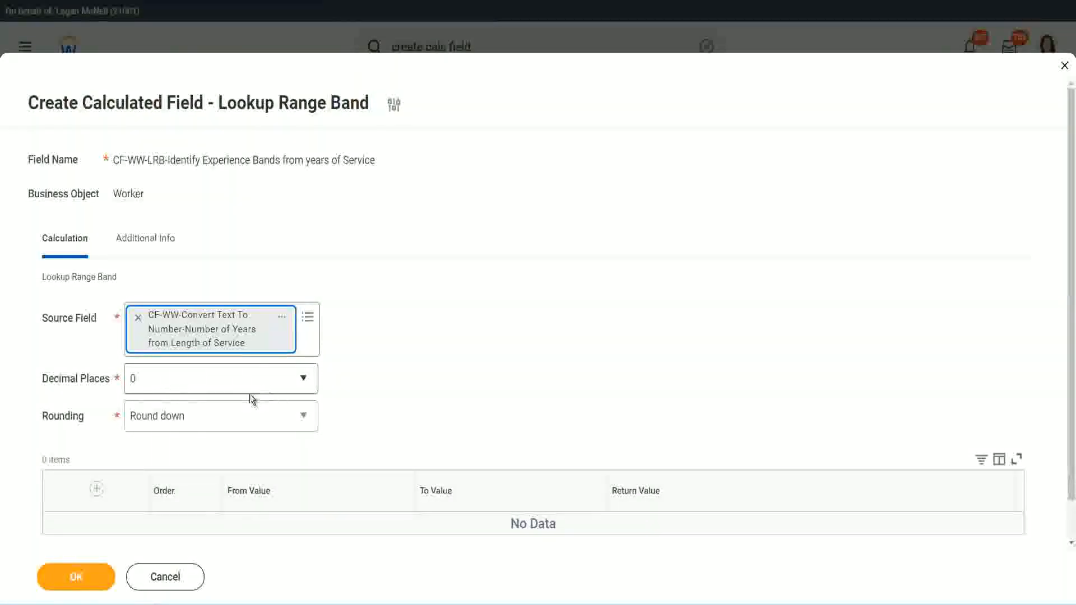
# Review the decimal places options, keeping 0, and set the rounding to Round.
pyautogui.click(210, 385)
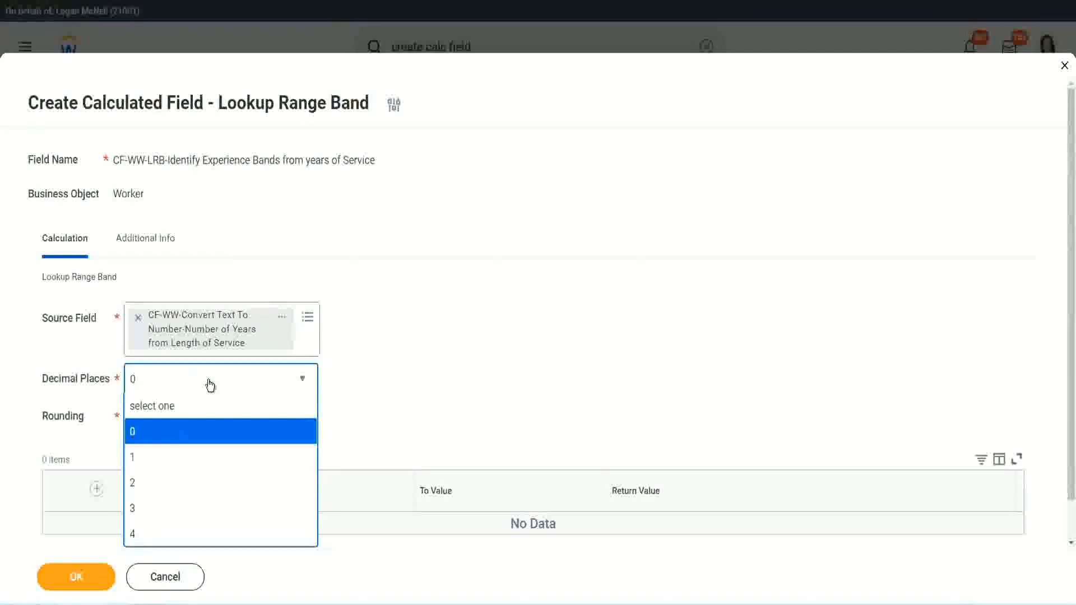
pyautogui.click(419, 368)
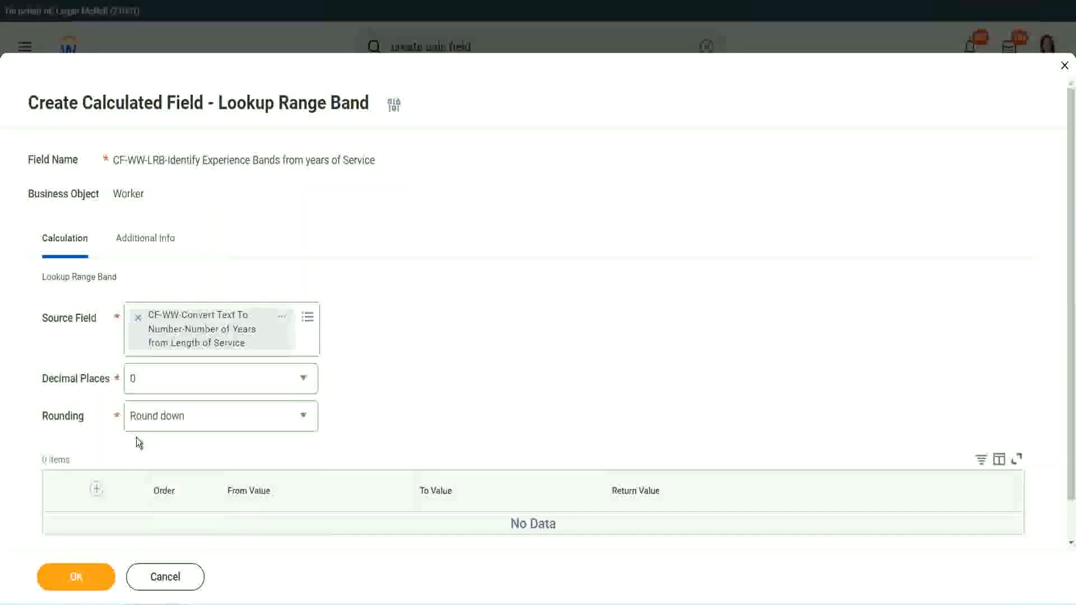
pyautogui.click(173, 420)
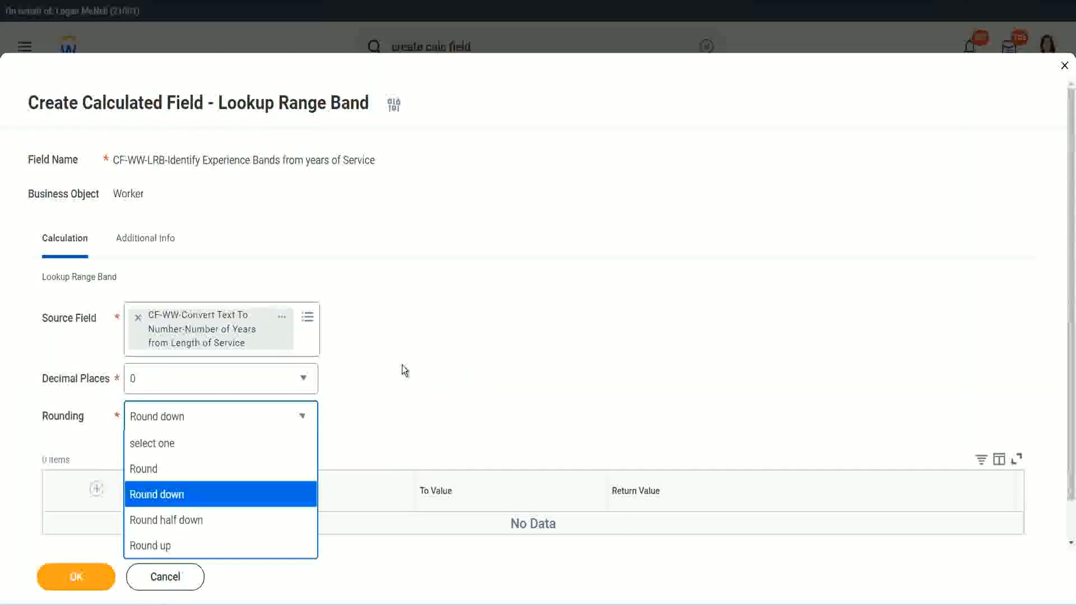
pyautogui.click(379, 413)
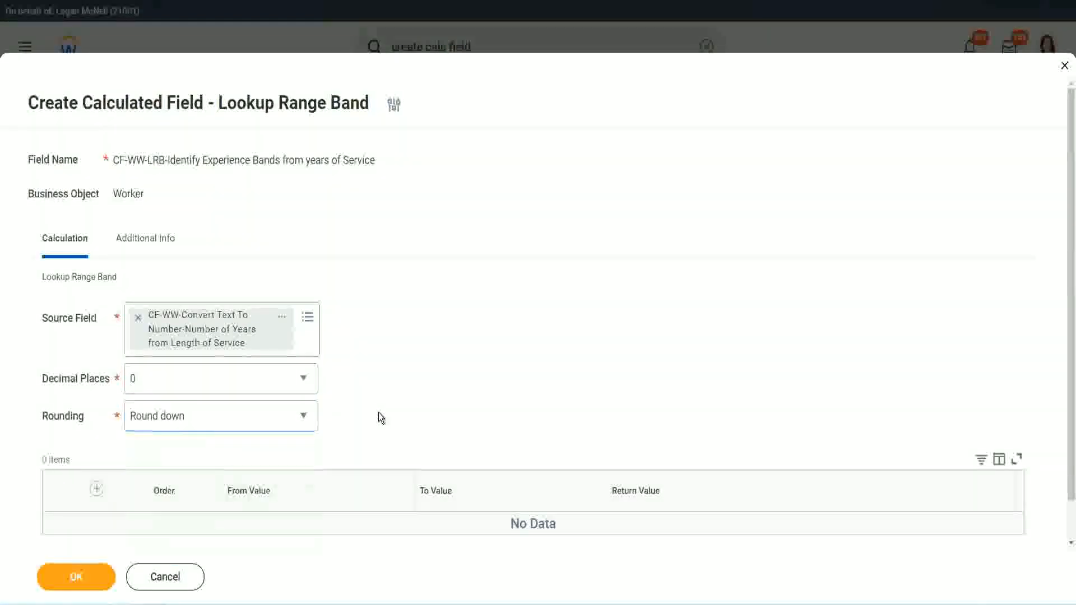
pyautogui.click(184, 419)
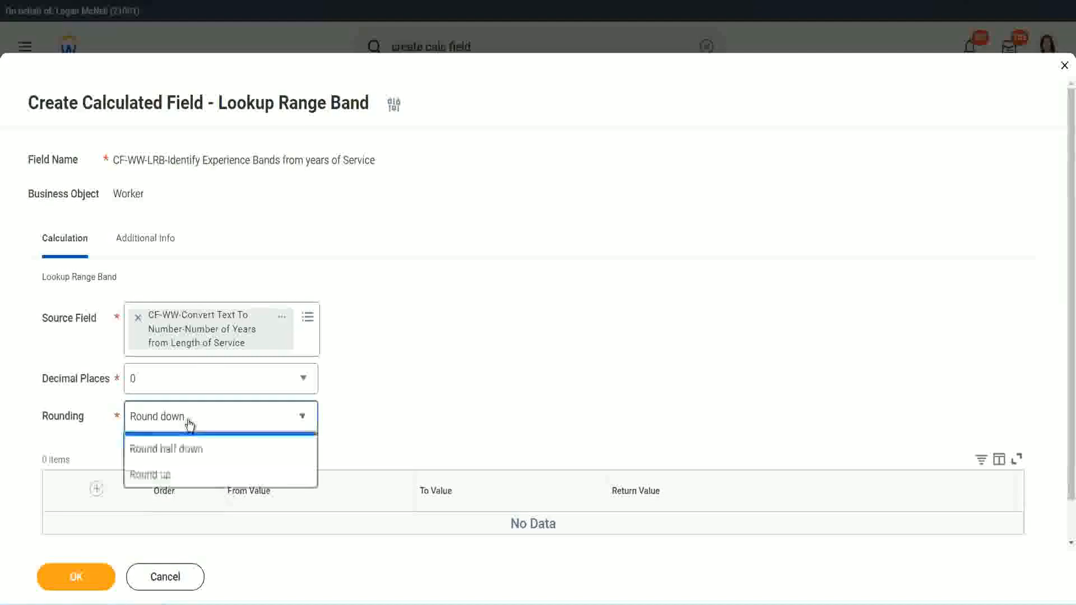
pyautogui.click(179, 471)
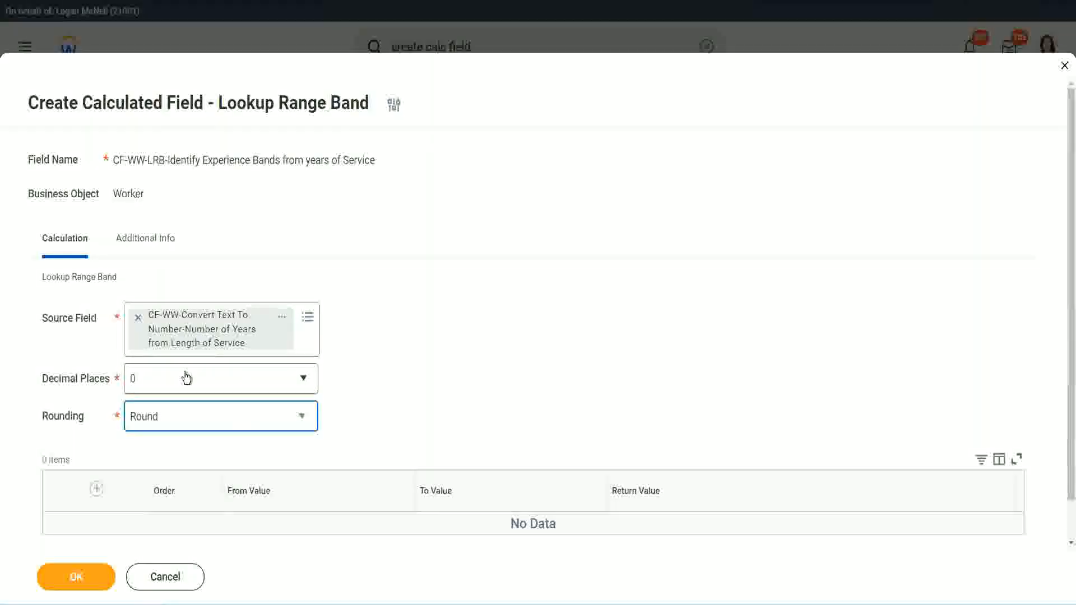
# Add a first range band from 0 to 7 with the return value "Amateur".
pyautogui.click(97, 491)
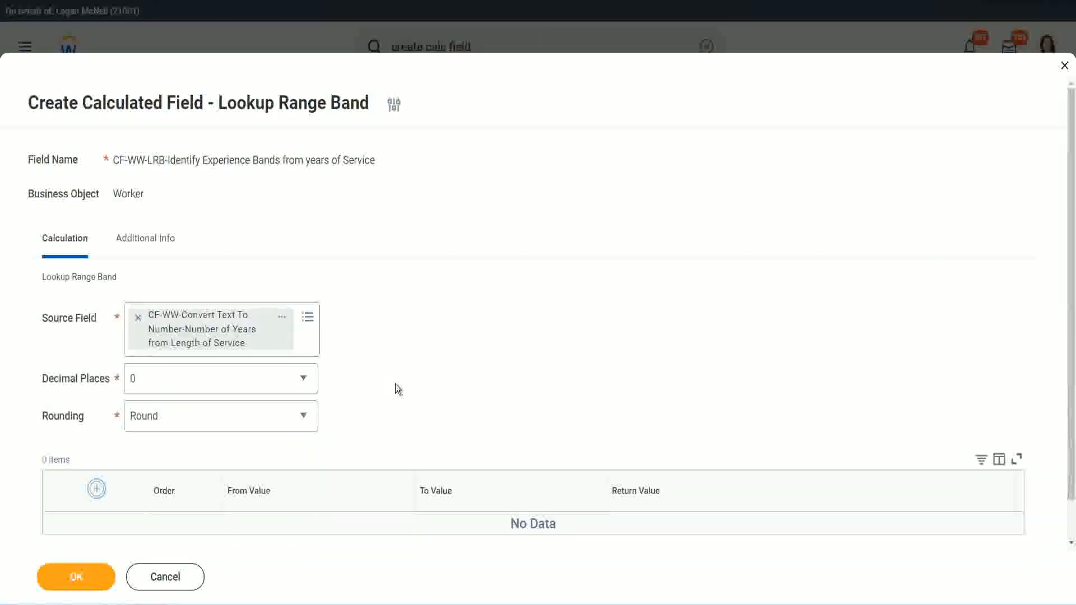
pyautogui.scroll(-2, 448, 334)
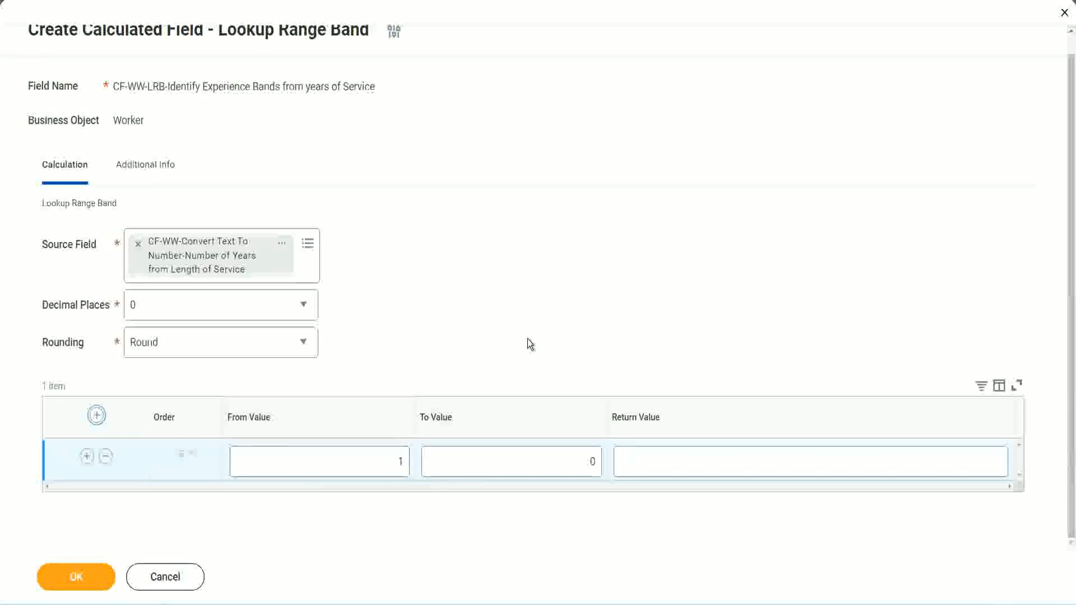
pyautogui.doubleClick(393, 465)
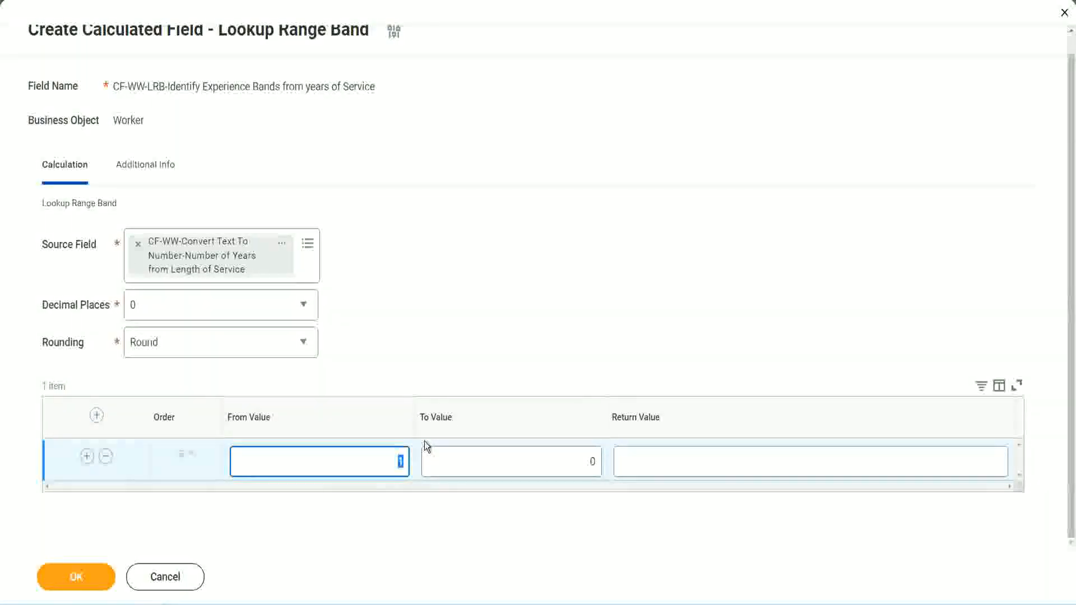
pyautogui.write('0')
pyautogui.press('Tab')
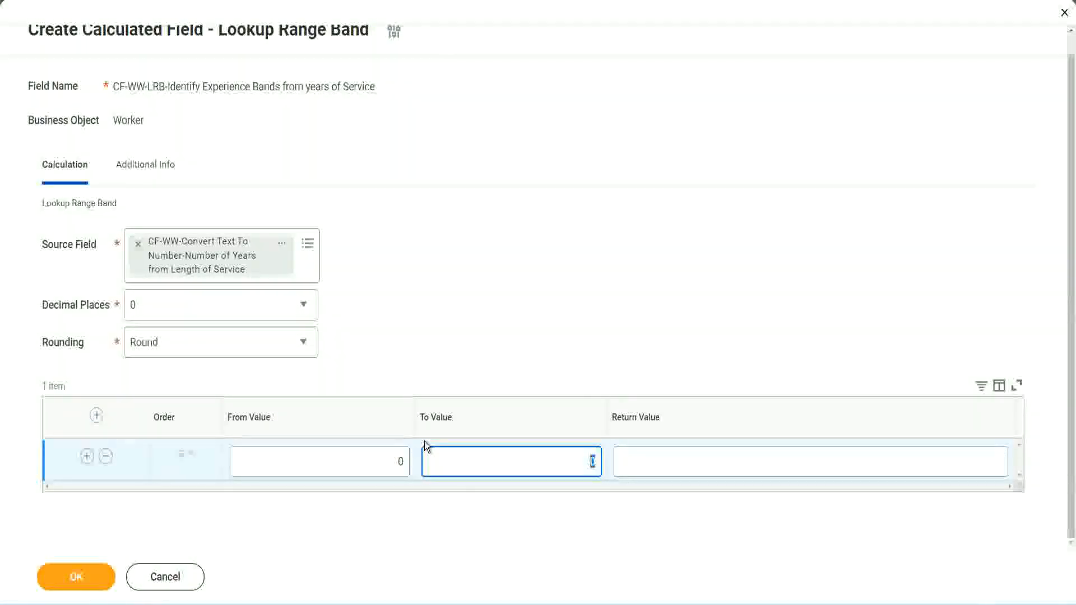
pyautogui.write('7')
pyautogui.press('Tab')
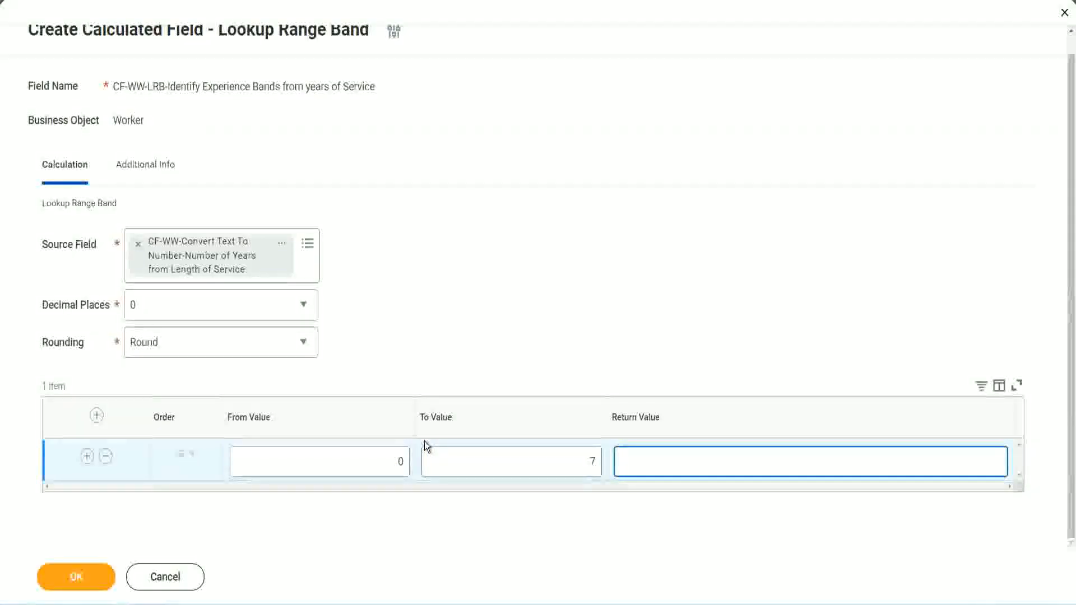
pyautogui.write('Amateur')
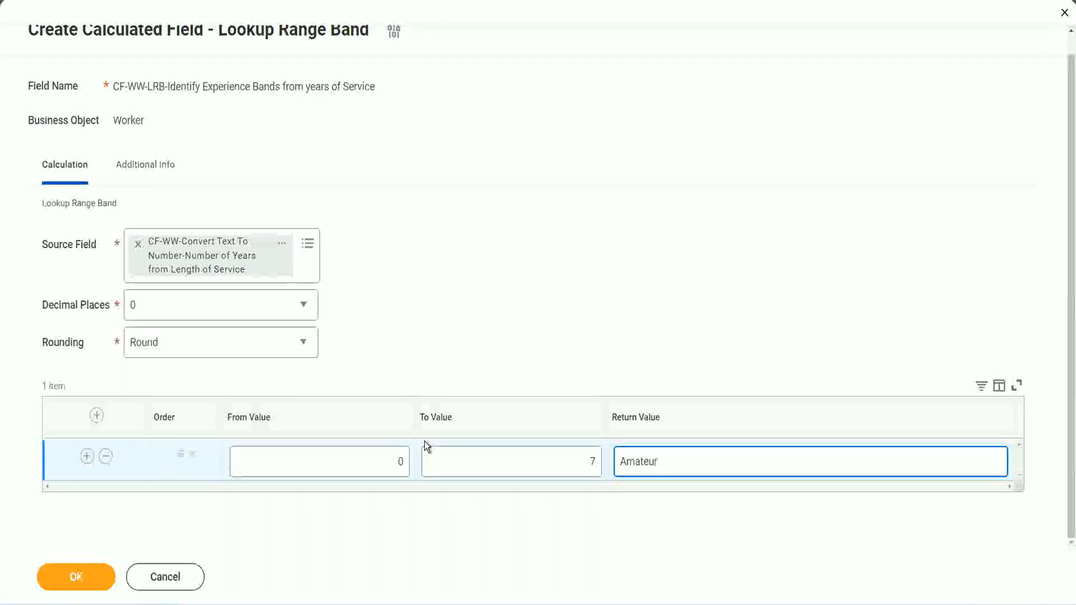
# Add a second range band from 8 to 15 with the return value "Experienced".
pyautogui.click(373, 473)
pyautogui.click(592, 457)
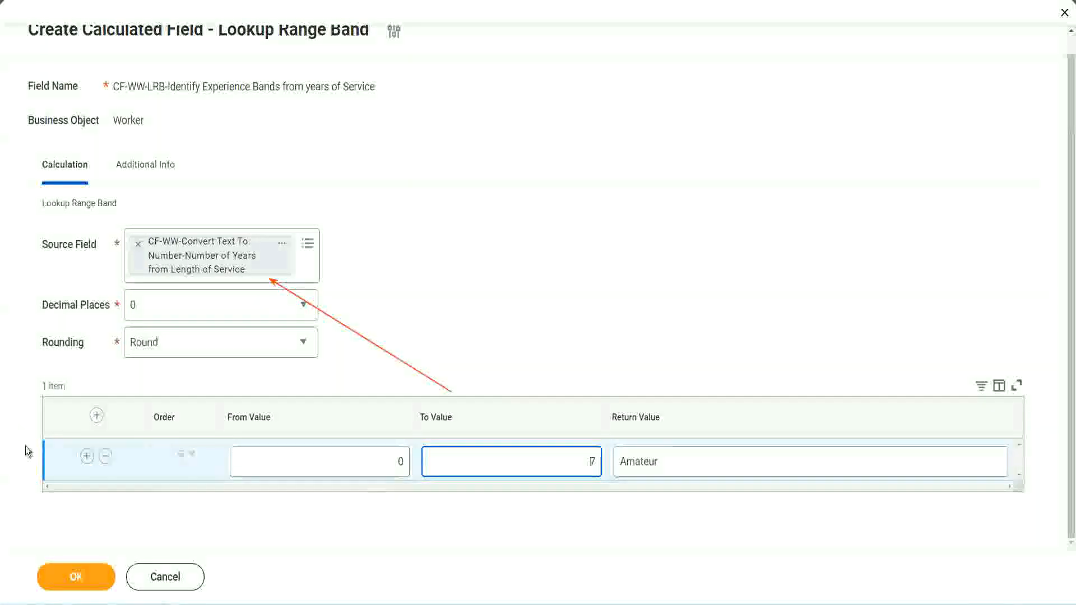
pyautogui.click(86, 456)
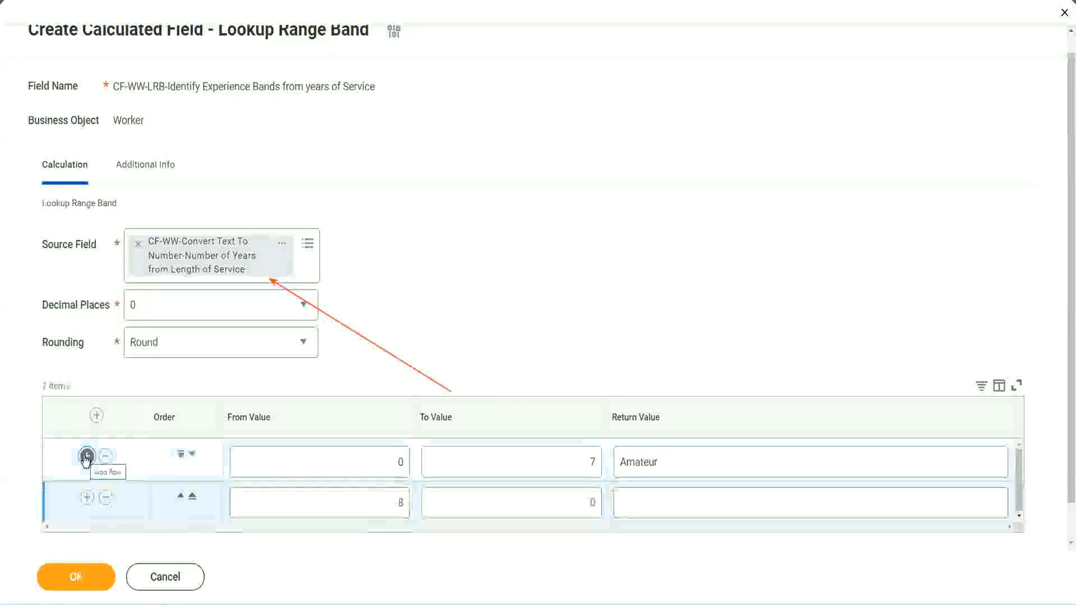
pyautogui.doubleClick(401, 503)
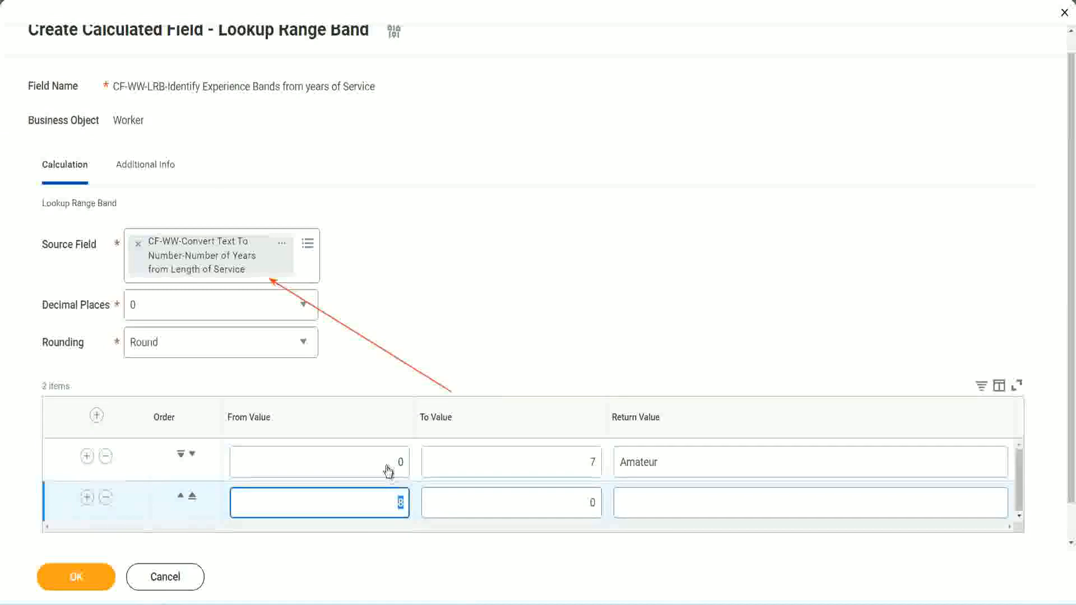
pyautogui.click(557, 464)
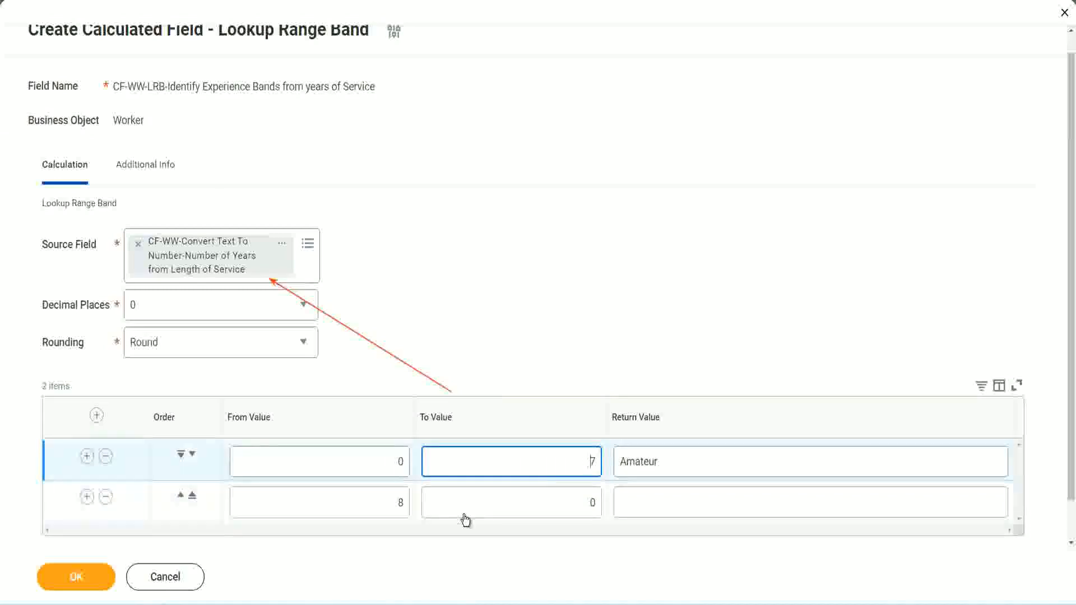
pyautogui.doubleClick(381, 504)
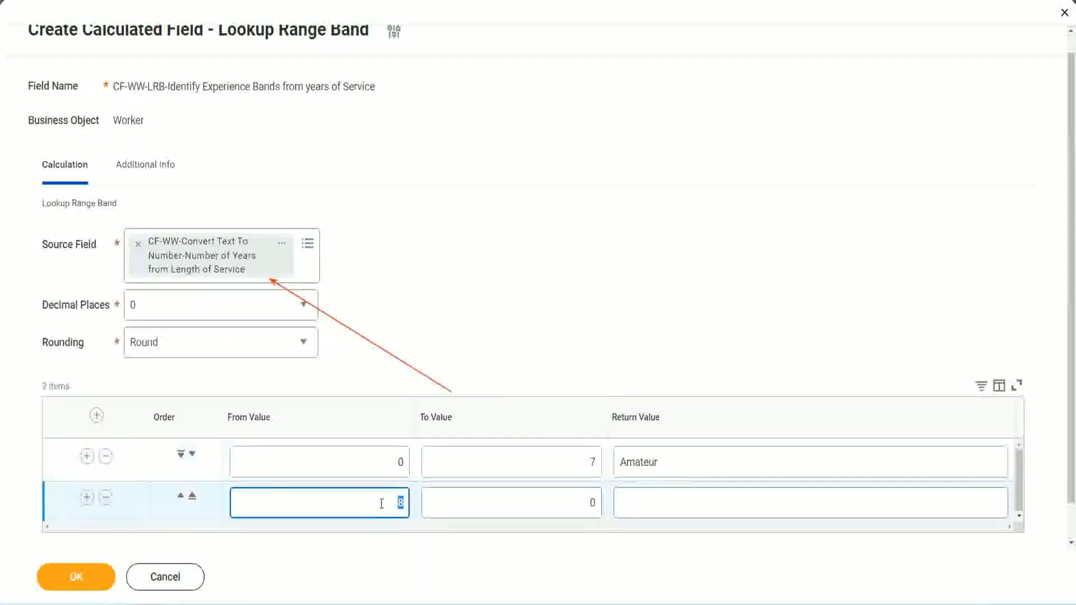
pyautogui.click(380, 503)
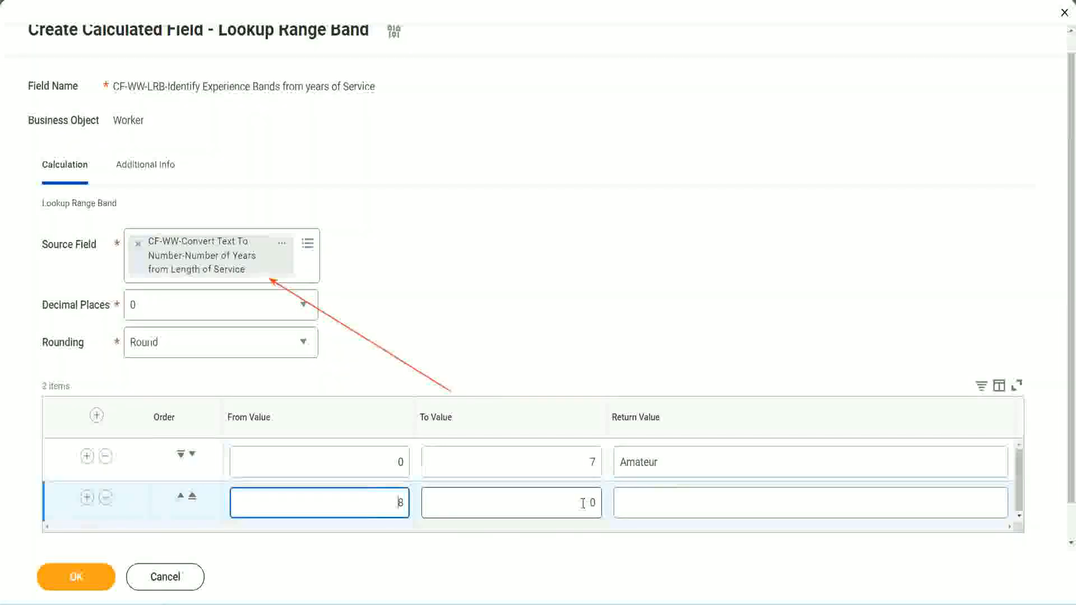
pyautogui.click(582, 503)
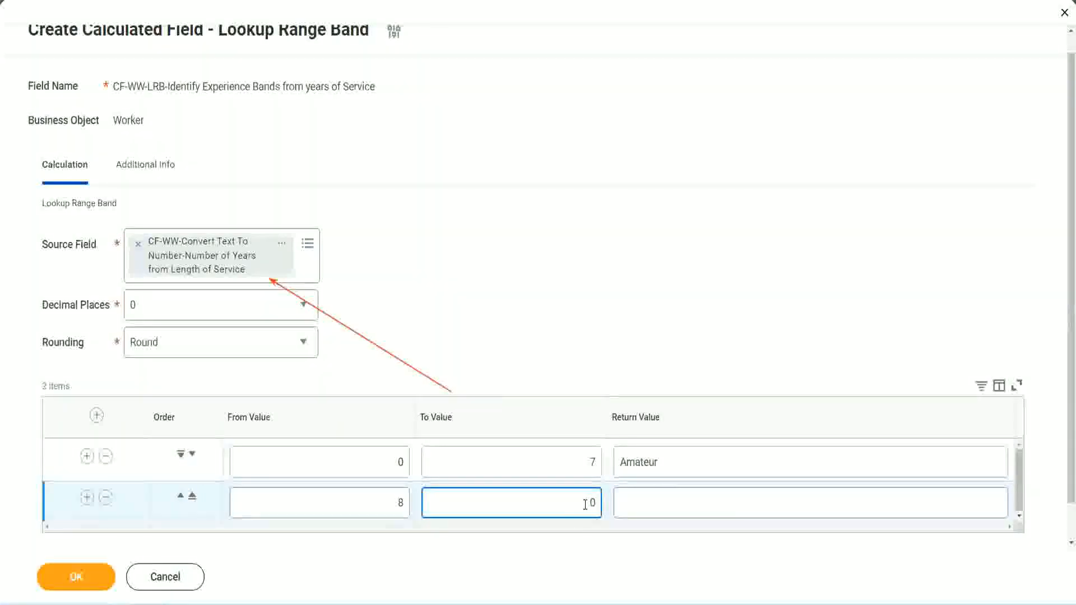
pyautogui.press('BackSpace')
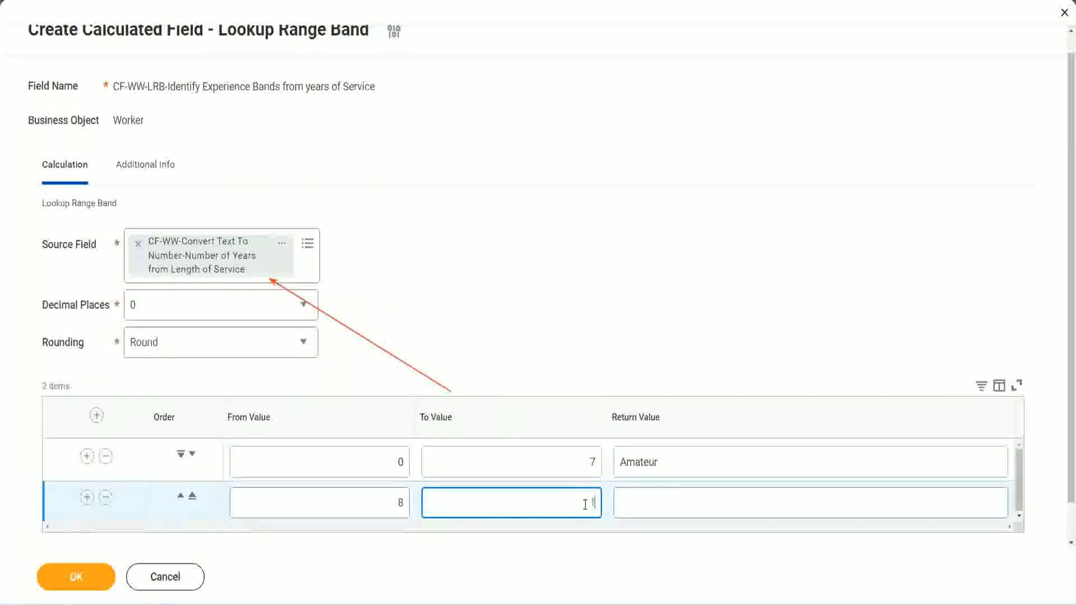
pyautogui.write('15')
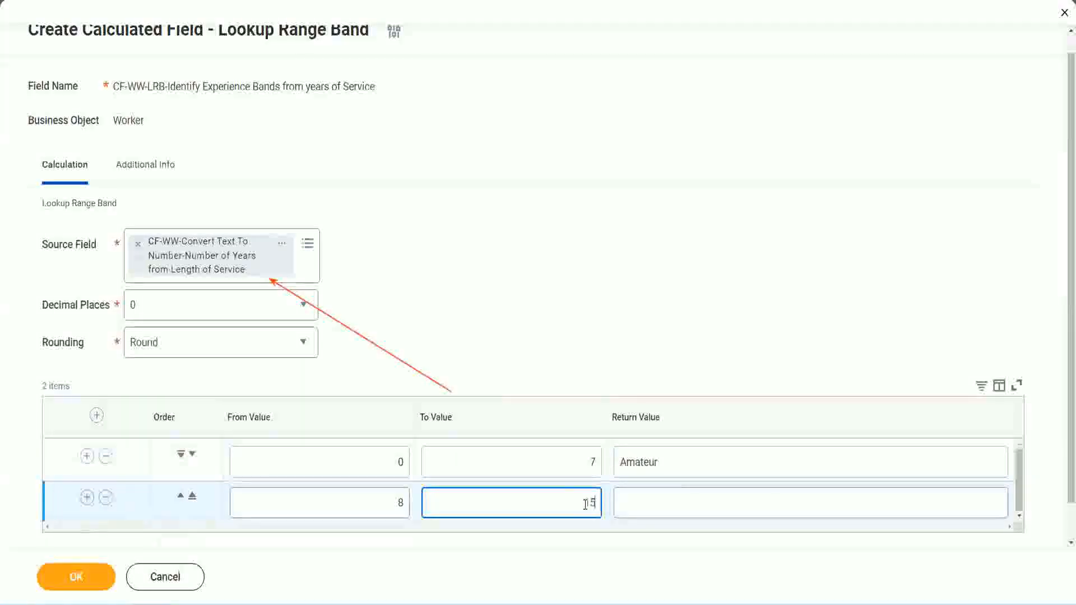
pyautogui.click(664, 500)
pyautogui.write('Ex')
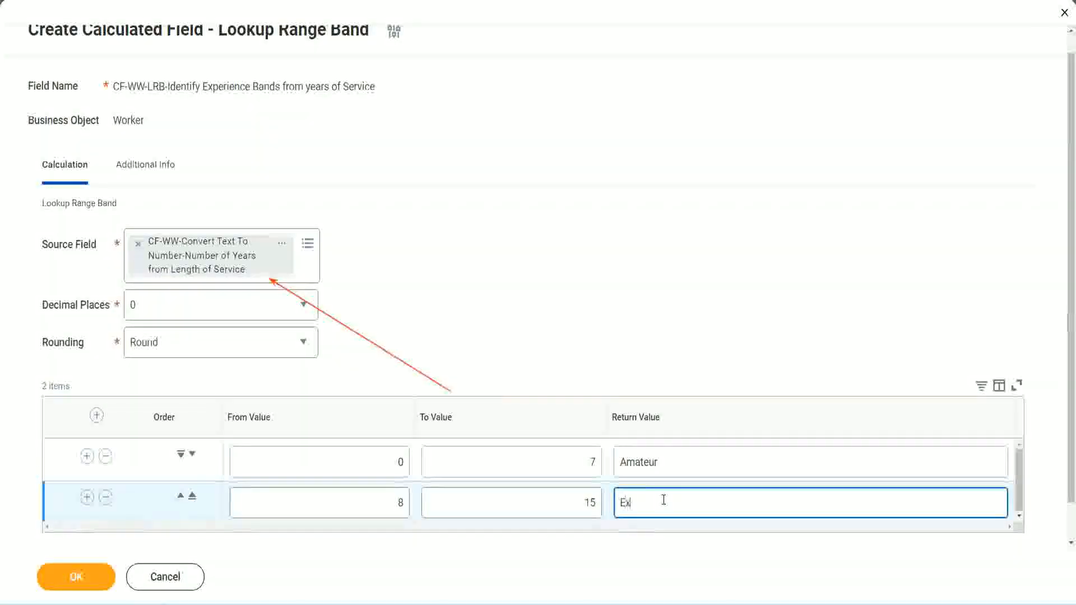
pyautogui.write('perienced')
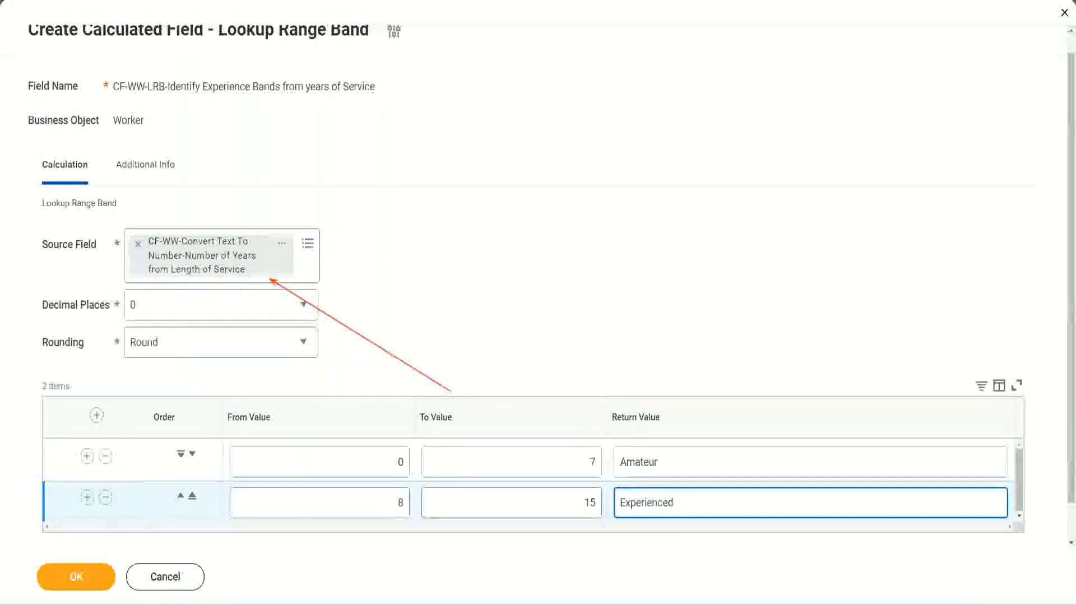
# Add a third range band from 16 to 30 with the return value "Senior".
pyautogui.click(87, 497)
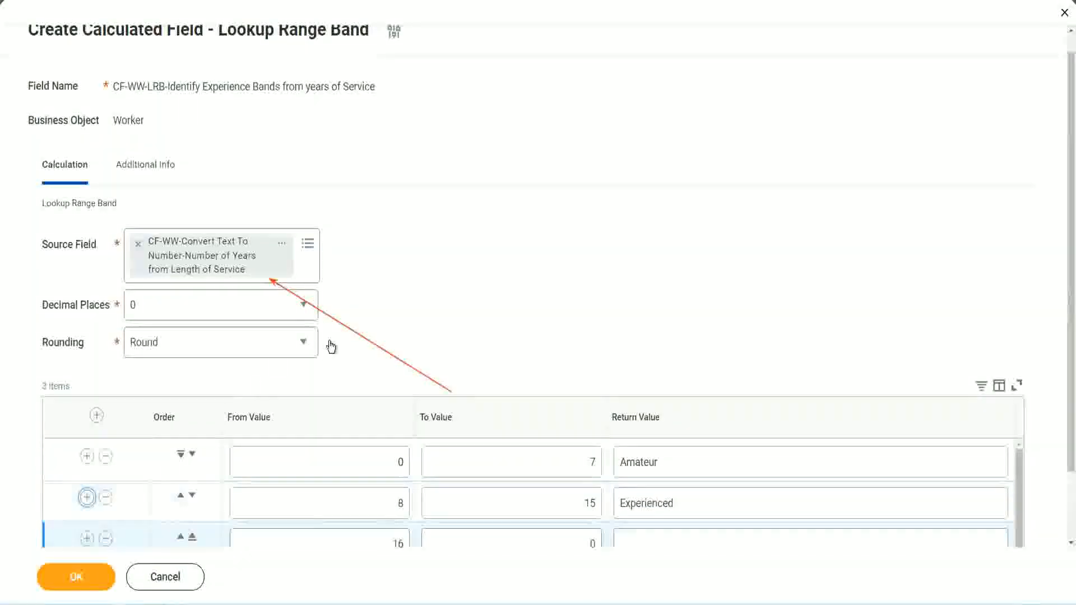
pyautogui.scroll(-2, 331, 347)
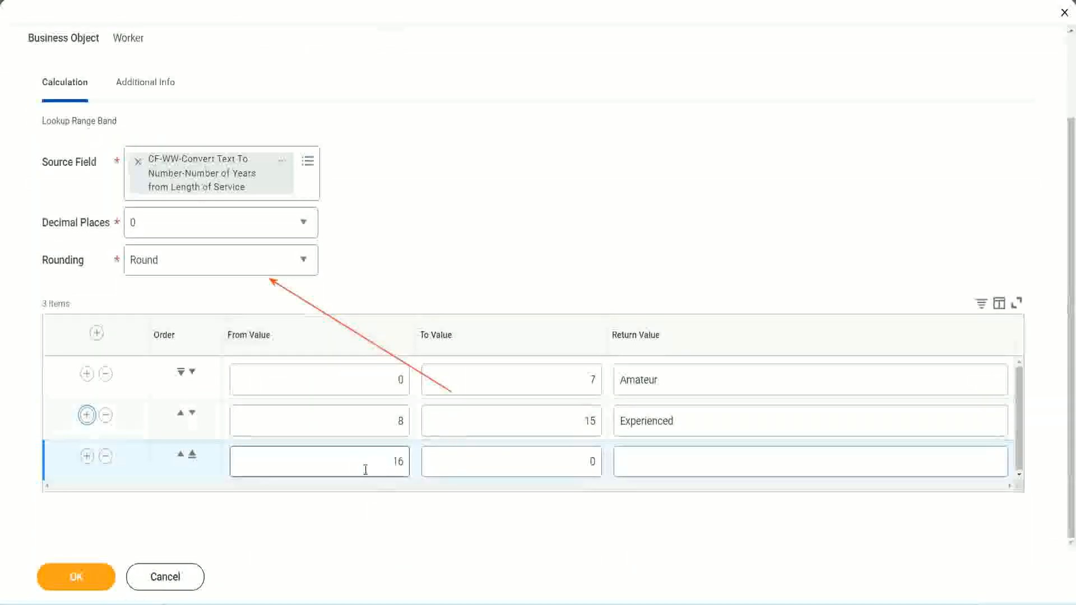
pyautogui.click(598, 461)
pyautogui.click(570, 461)
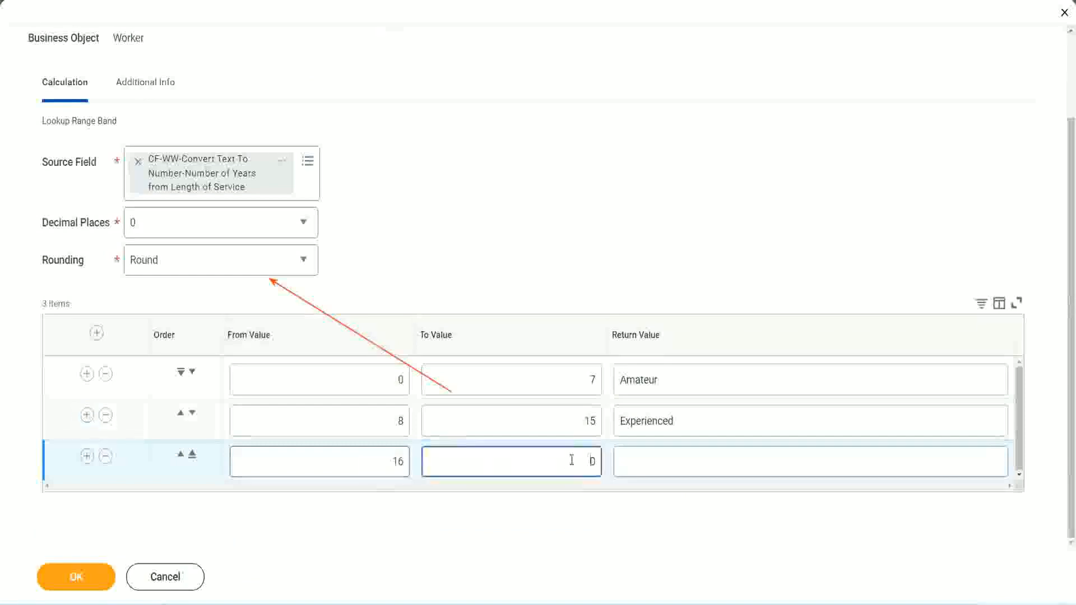
pyautogui.write('3')
pyautogui.press('Tab')
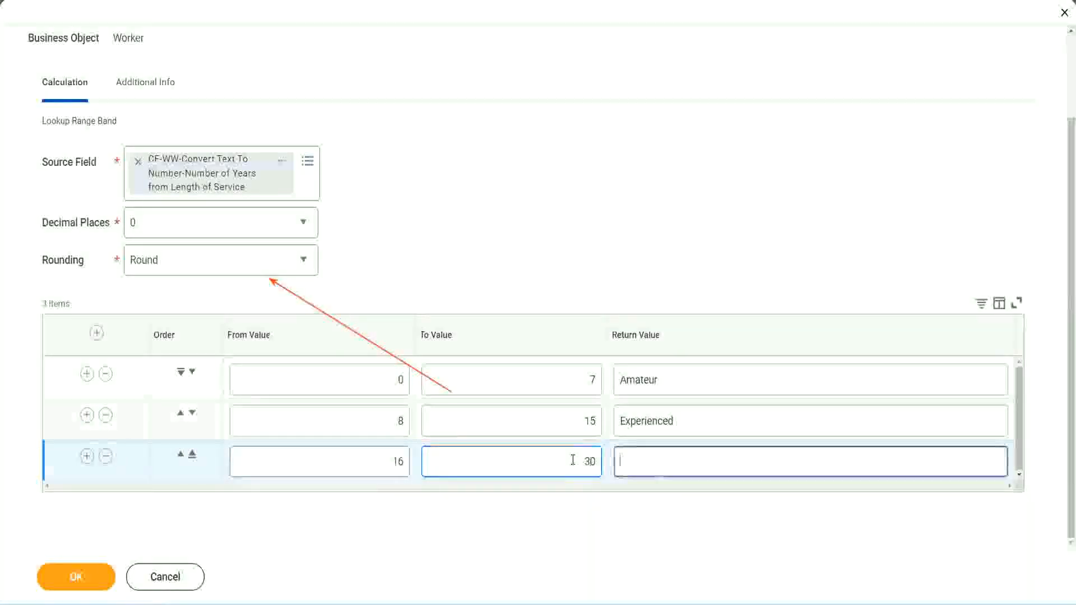
pyautogui.write('L')
pyautogui.press('BackSpace')
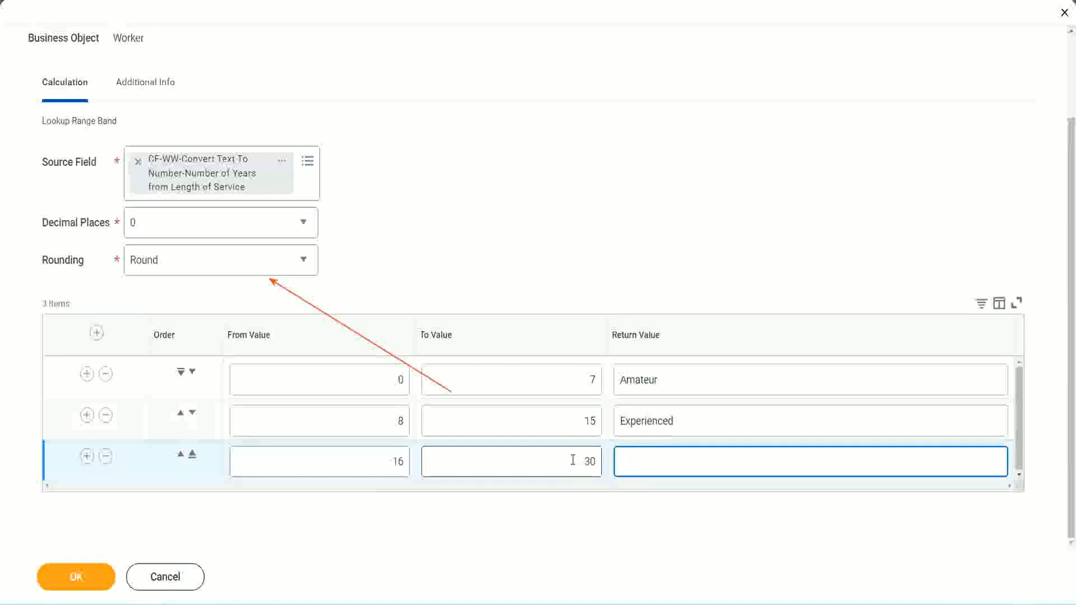
pyautogui.write('Senior')
# Add a fourth range band from 31 to 1000 with the return value "Legend".
pyautogui.click(87, 456)
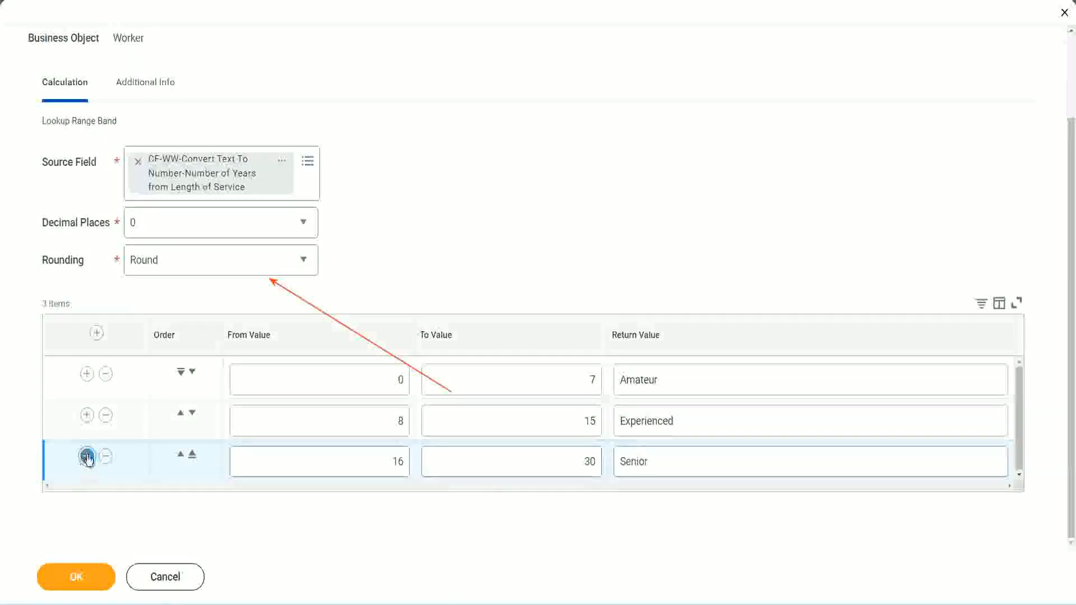
pyautogui.click(363, 454)
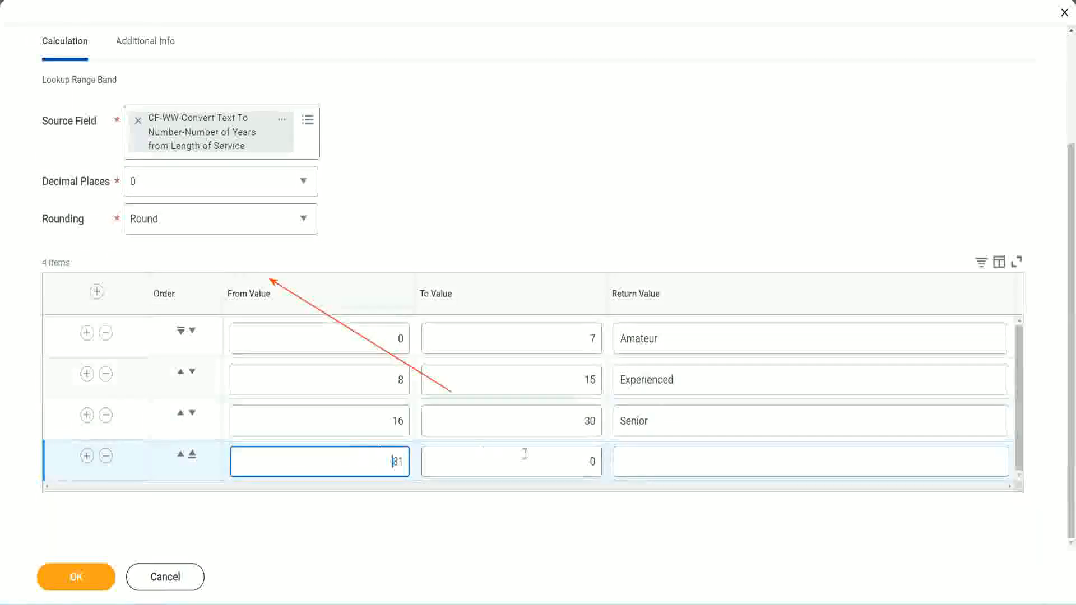
pyautogui.click(580, 461)
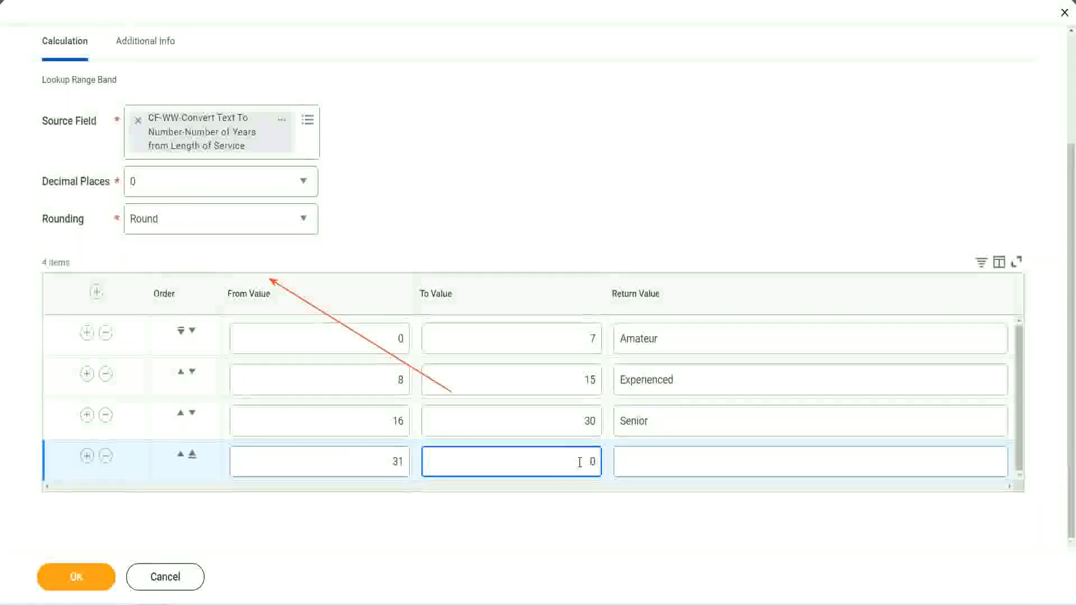
pyautogui.write('1000')
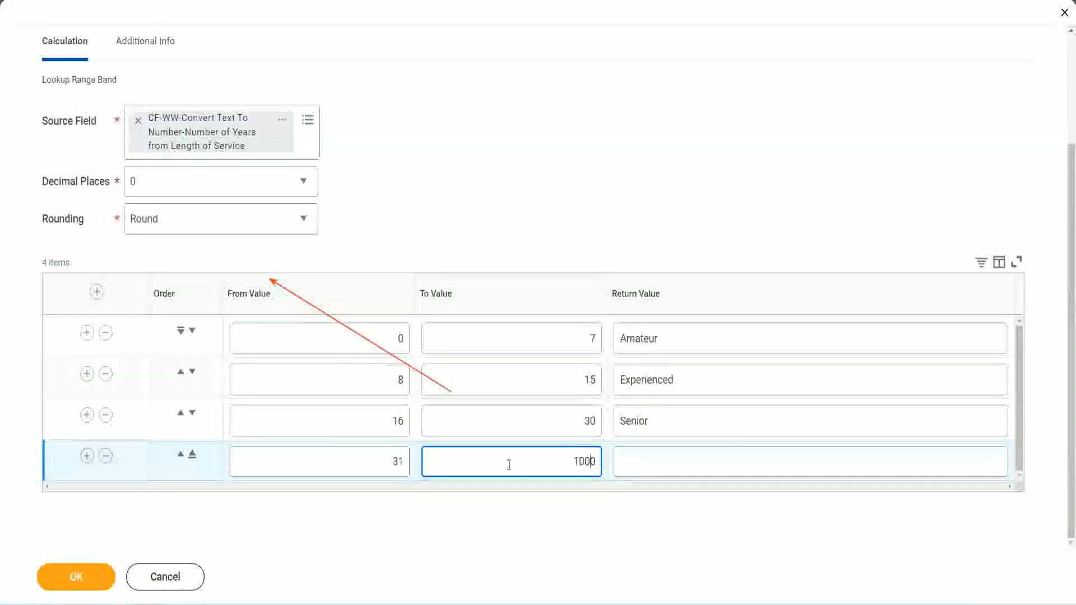
pyautogui.moveTo(559, 455); pyautogui.dragTo(625, 456)
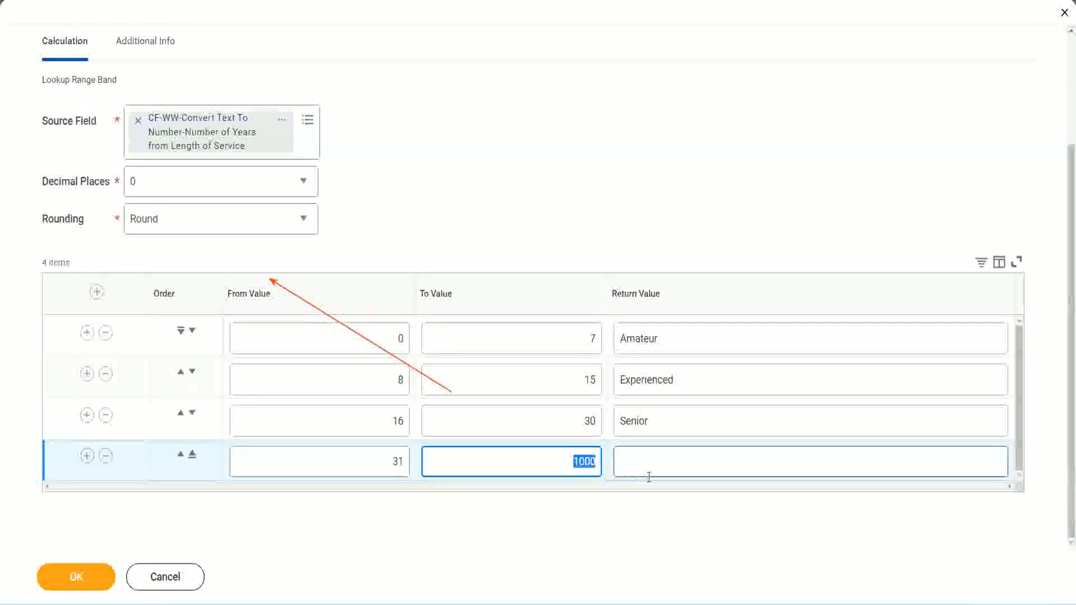
pyautogui.click(577, 457)
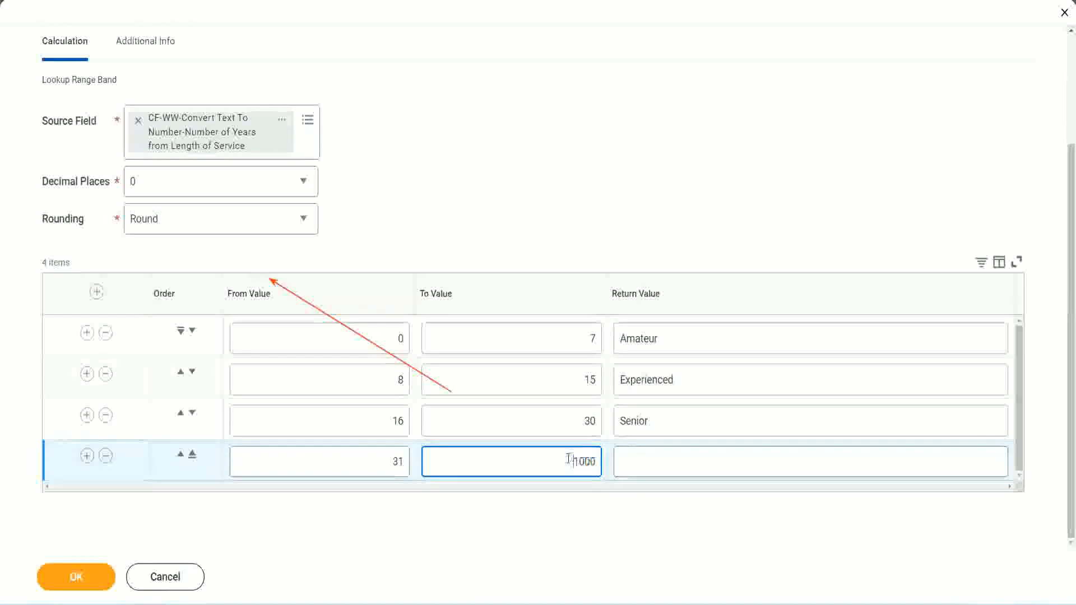
pyautogui.moveTo(570, 457); pyautogui.dragTo(603, 458)
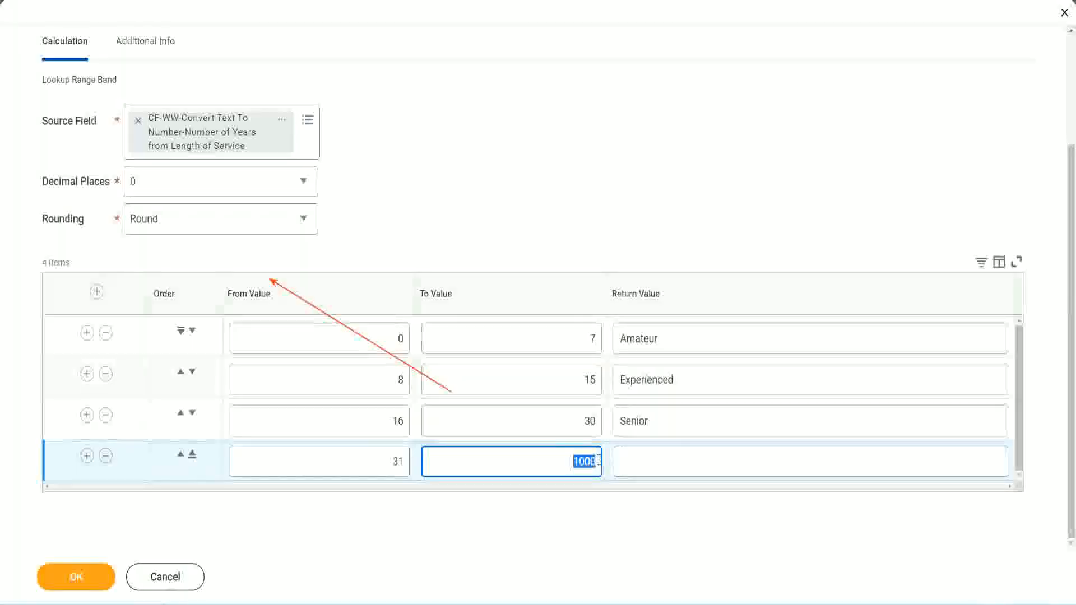
pyautogui.click(671, 462)
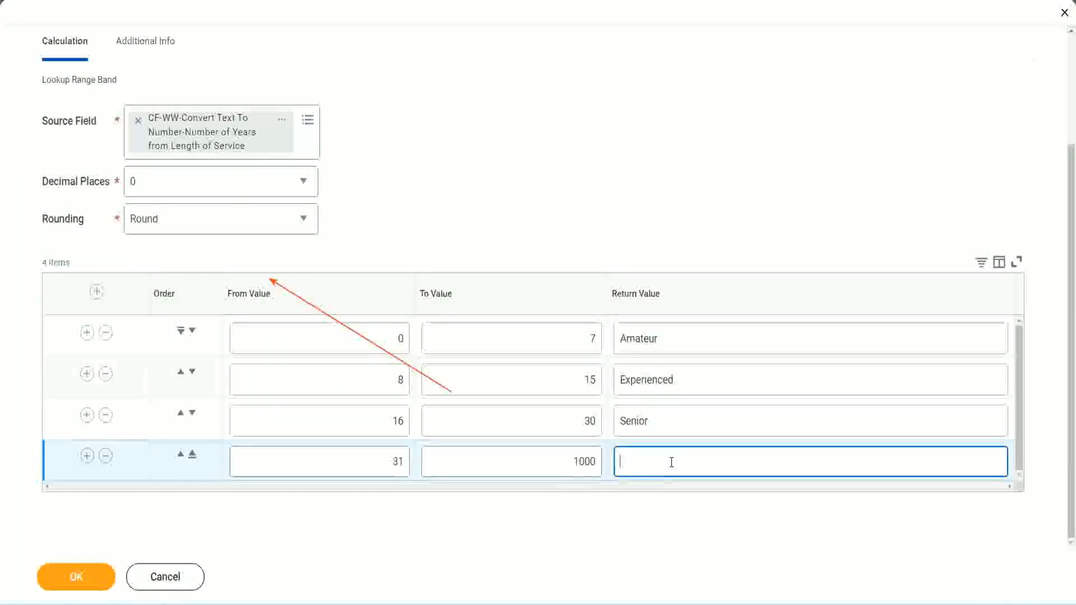
pyautogui.write('Legend')
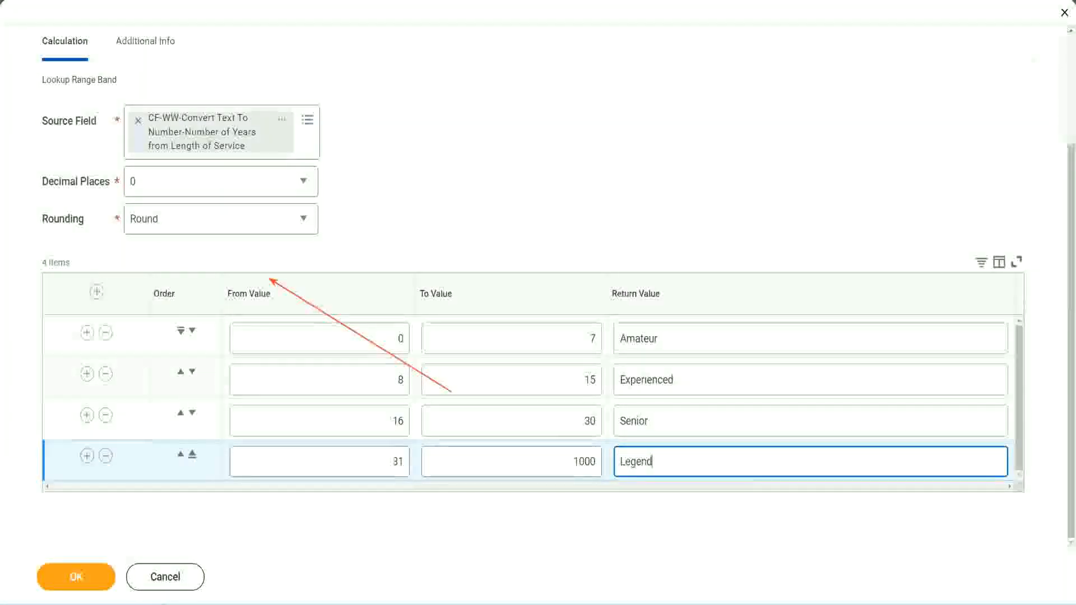
# Review the return values of all four range bands and the From and To values of the first band.
pyautogui.click(502, 189)
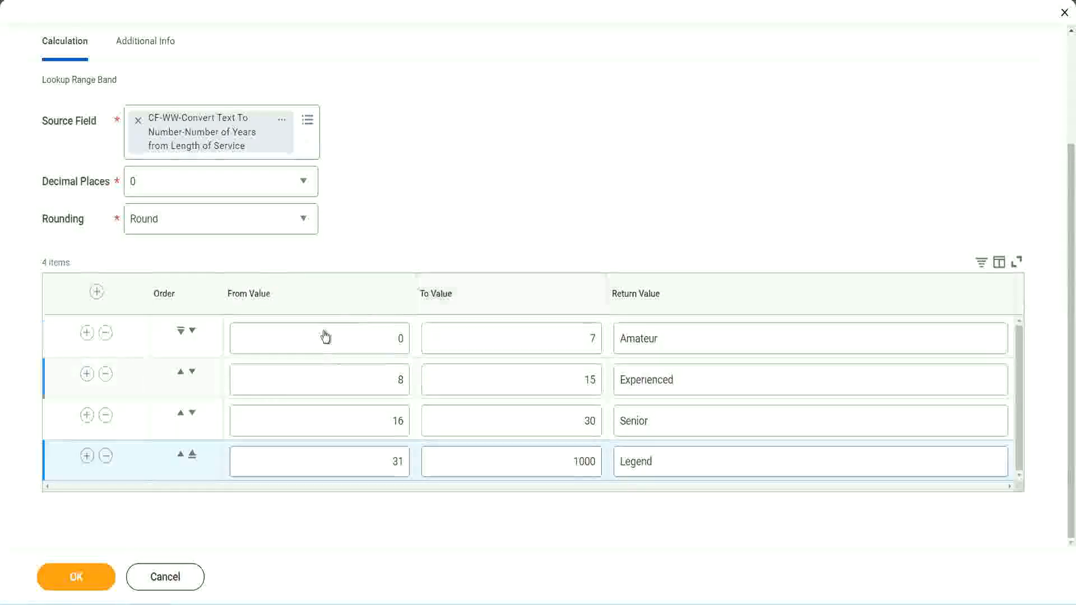
pyautogui.doubleClick(699, 336)
pyautogui.doubleClick(695, 381)
pyautogui.doubleClick(678, 429)
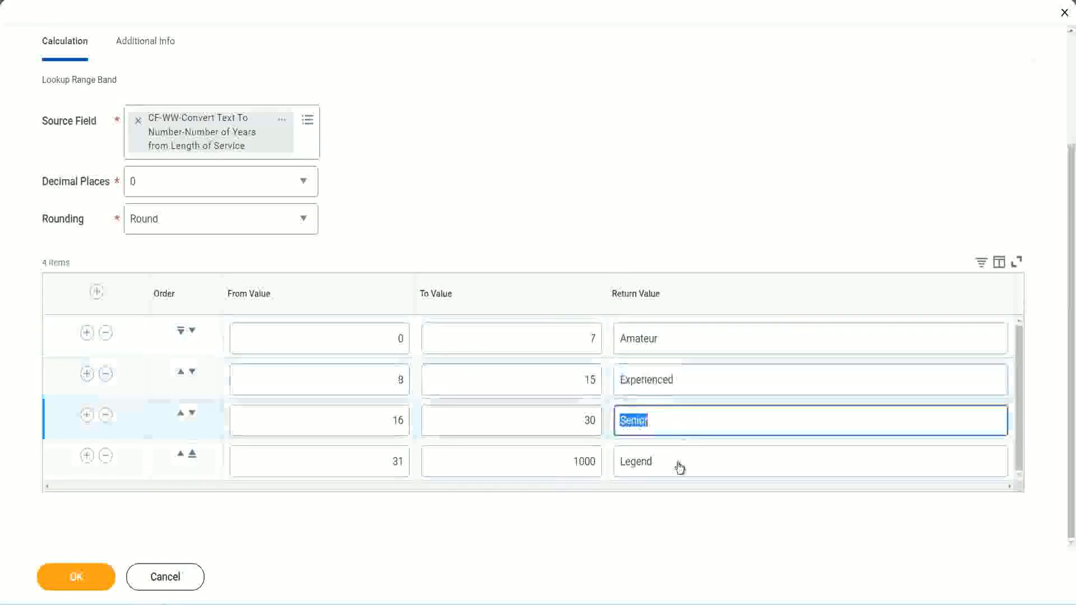
pyautogui.doubleClick(677, 461)
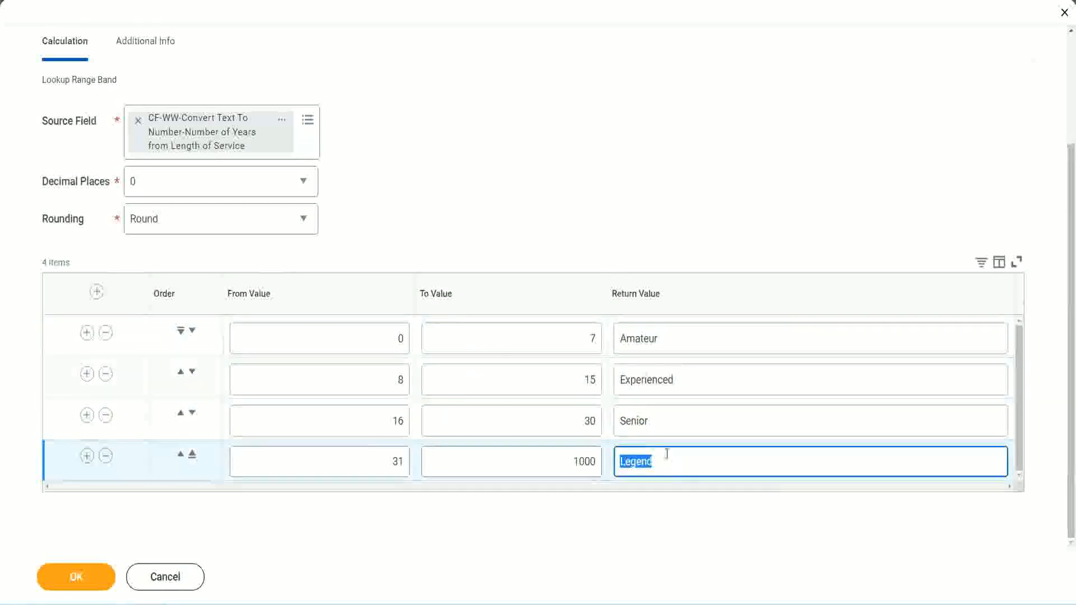
pyautogui.doubleClick(359, 340)
pyautogui.doubleClick(550, 332)
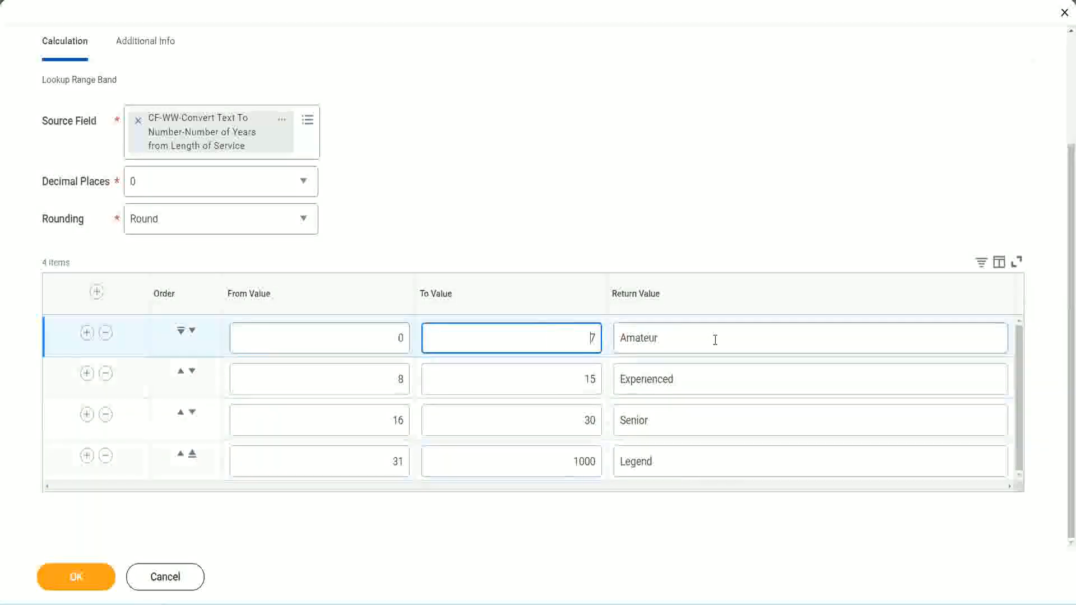
pyautogui.doubleClick(714, 338)
pyautogui.doubleClick(697, 379)
pyautogui.doubleClick(681, 429)
pyautogui.doubleClick(676, 461)
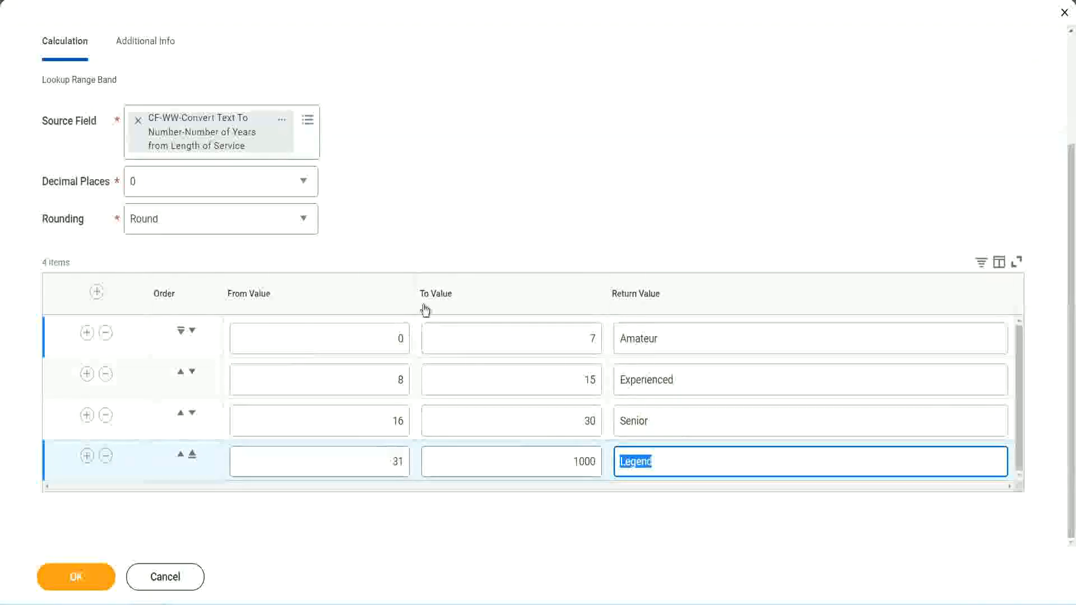
pyautogui.click(500, 241)
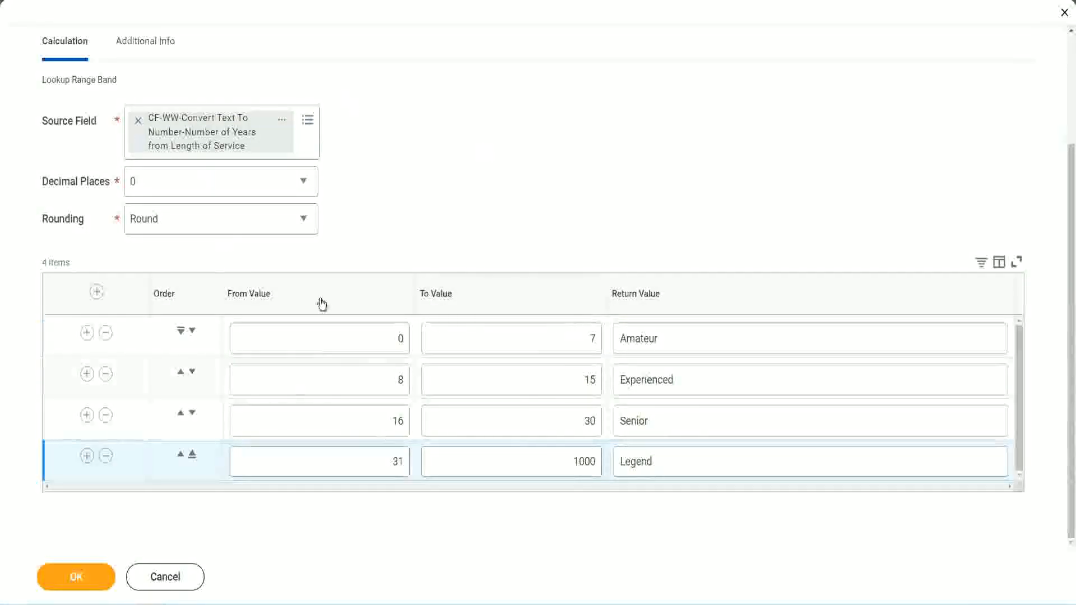
# Save the Lookup Range Band calculated field and bring up the options for its link in the save confirmation.
pyautogui.click(74, 575)
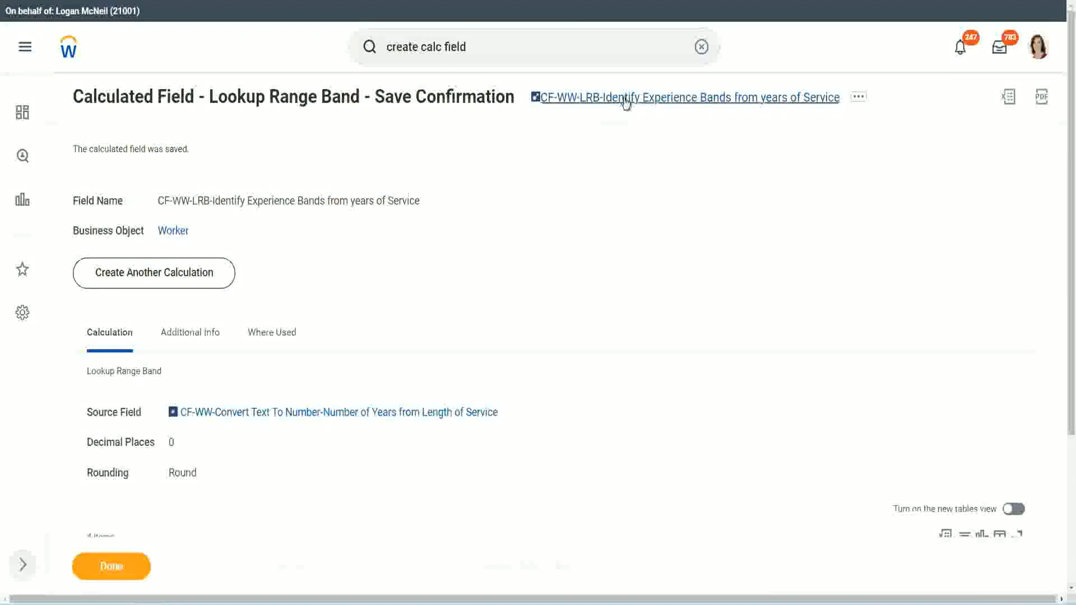
pyautogui.rightClick(622, 106)
pyautogui.click(637, 163)
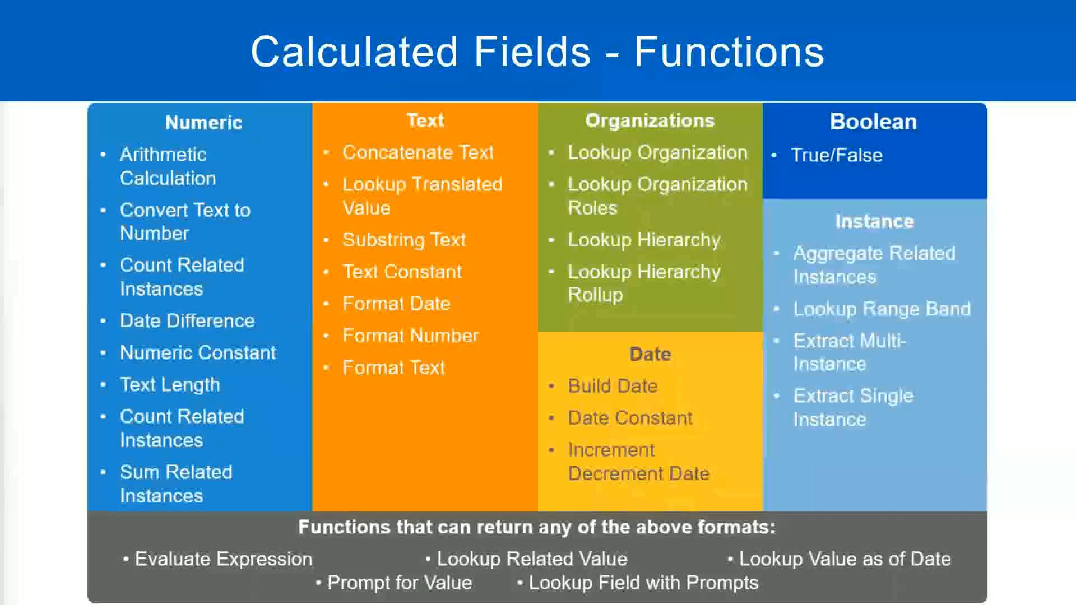
# Switch to the Notepad++ notes and add the amount "10,000 USD" on a new line below the Eval Expression entry.
pyautogui.hotkey('alt', 'Tab')
pyautogui.click(250, 439)
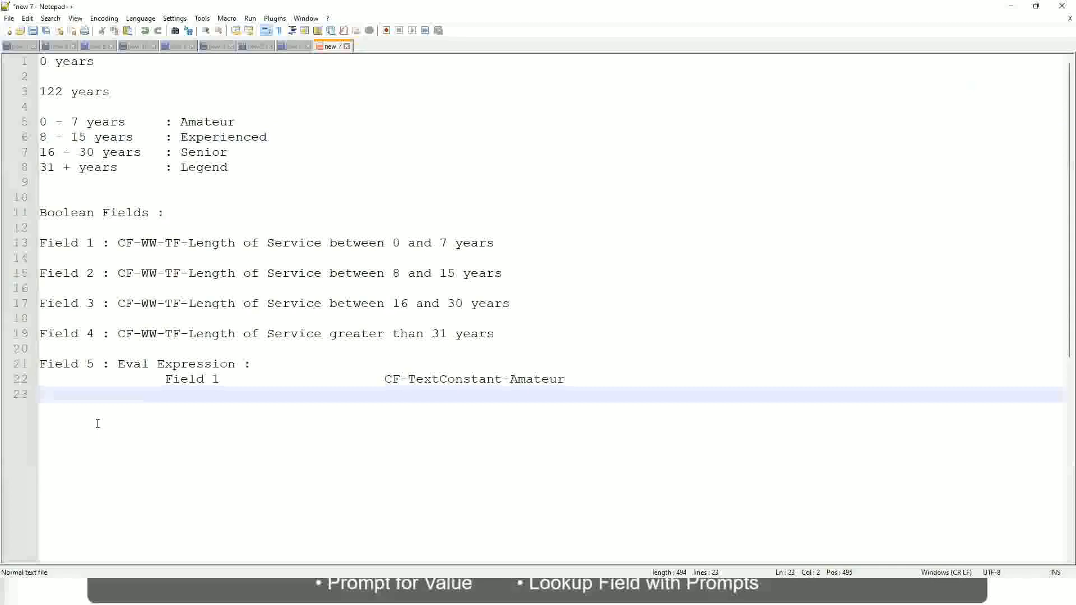
pyautogui.press('Return')
pyautogui.press('Return')
pyautogui.press('Return')
pyautogui.press('BackSpace')
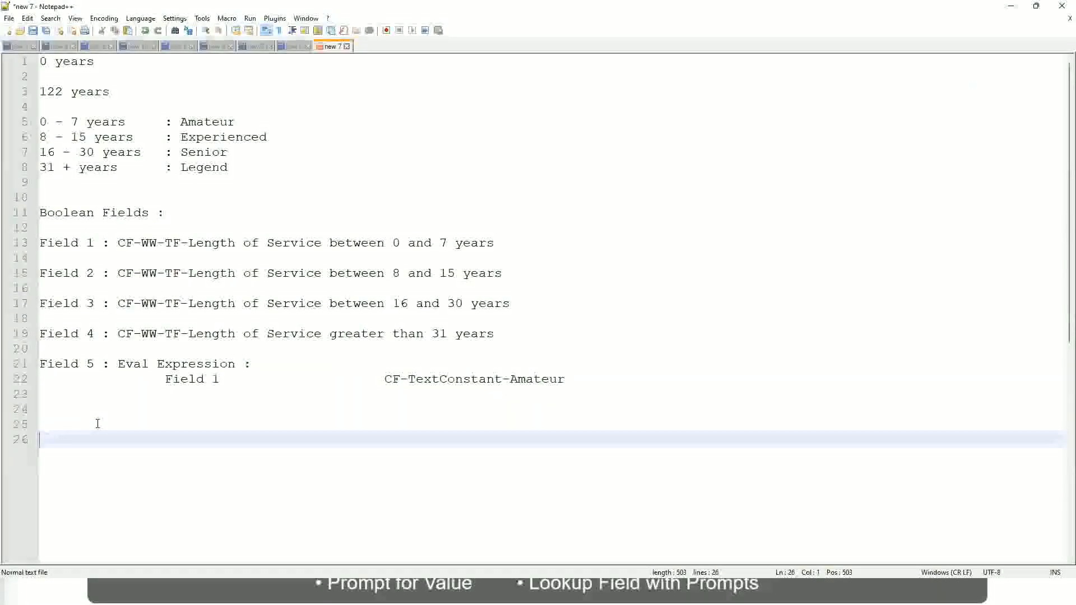
pyautogui.write('10,000 USD')
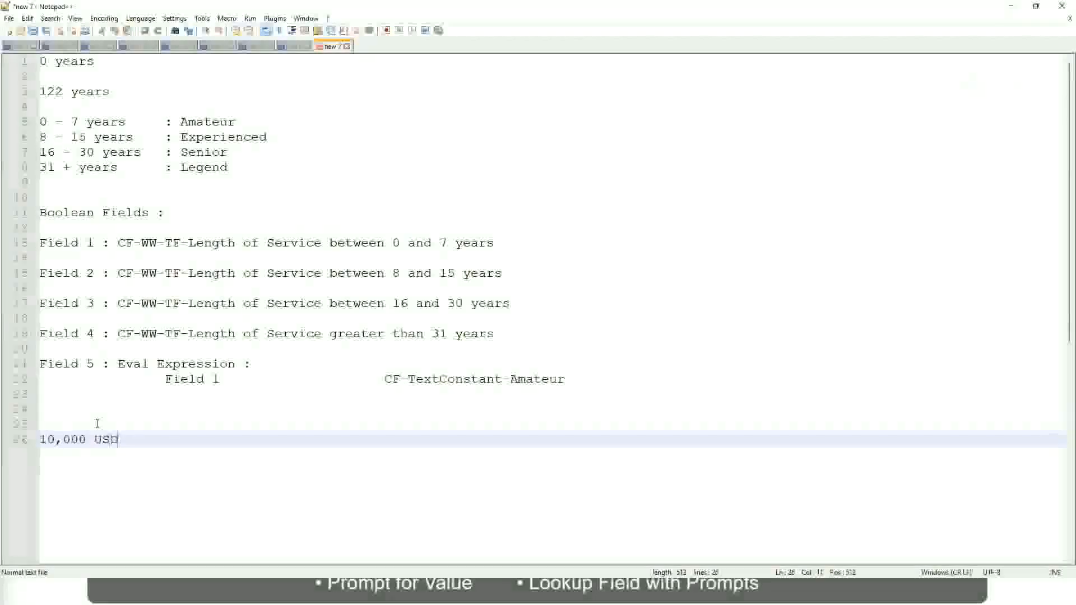
# Add "1,000,000 USD" as the upper amount on the same line, spaced well apart from "10,000 USD".
pyautogui.press('Tab')
pyautogui.press('Tab')
pyautogui.press('Tab')
pyautogui.press('Tab')
pyautogui.press('Tab')
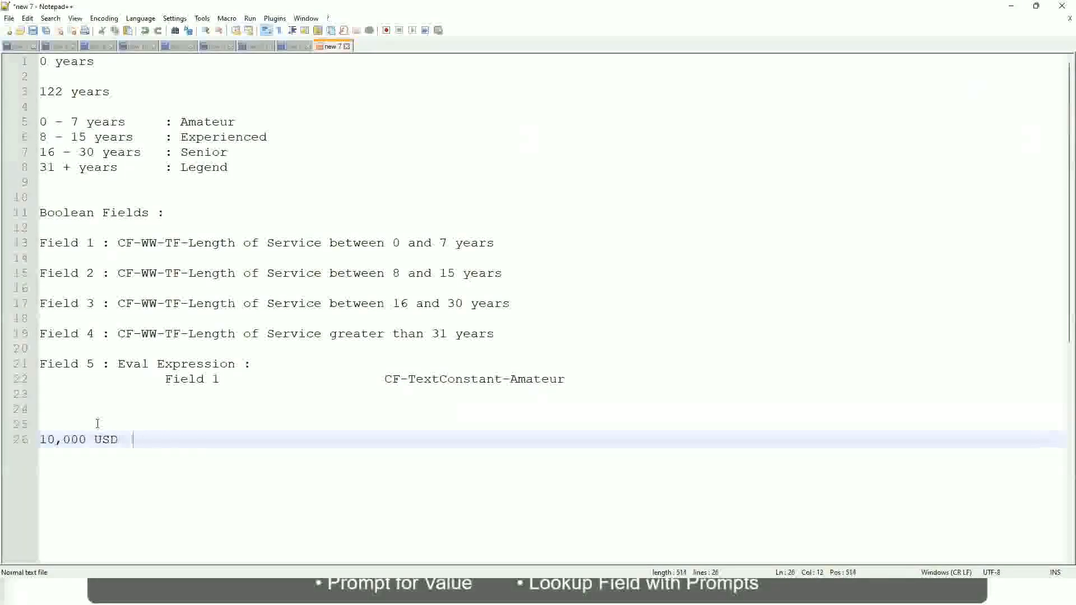
pyautogui.press('Tab')
pyautogui.press('Tab')
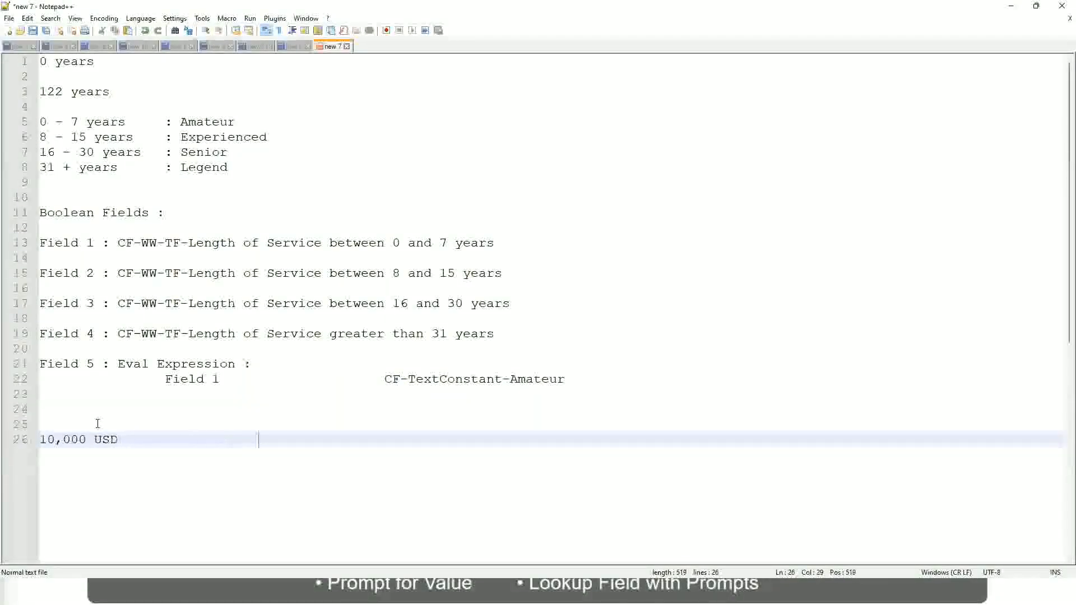
pyautogui.write('1,00')
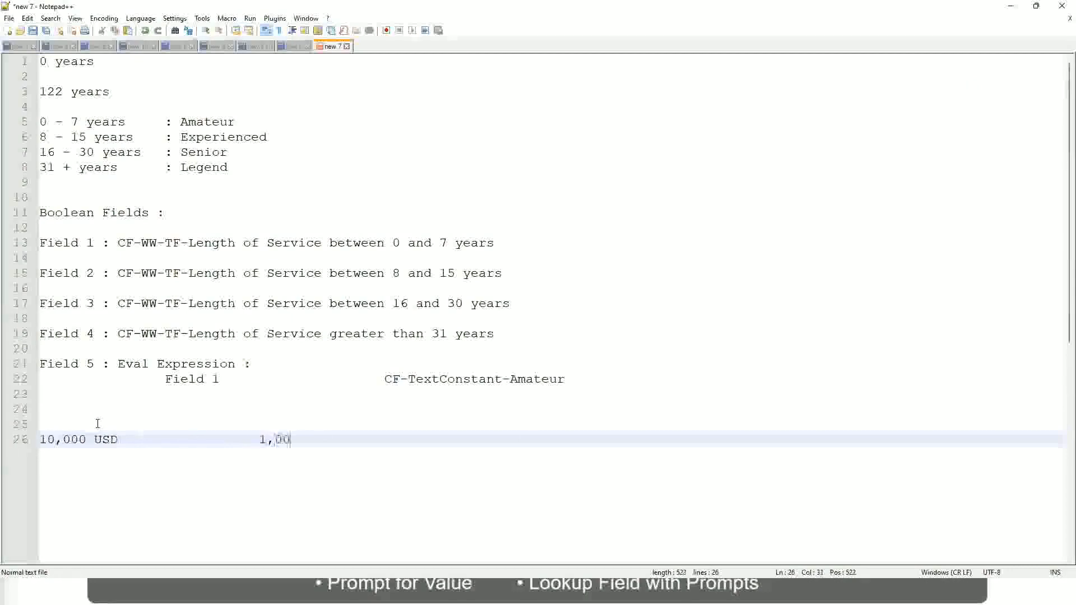
pyautogui.write('0,000')
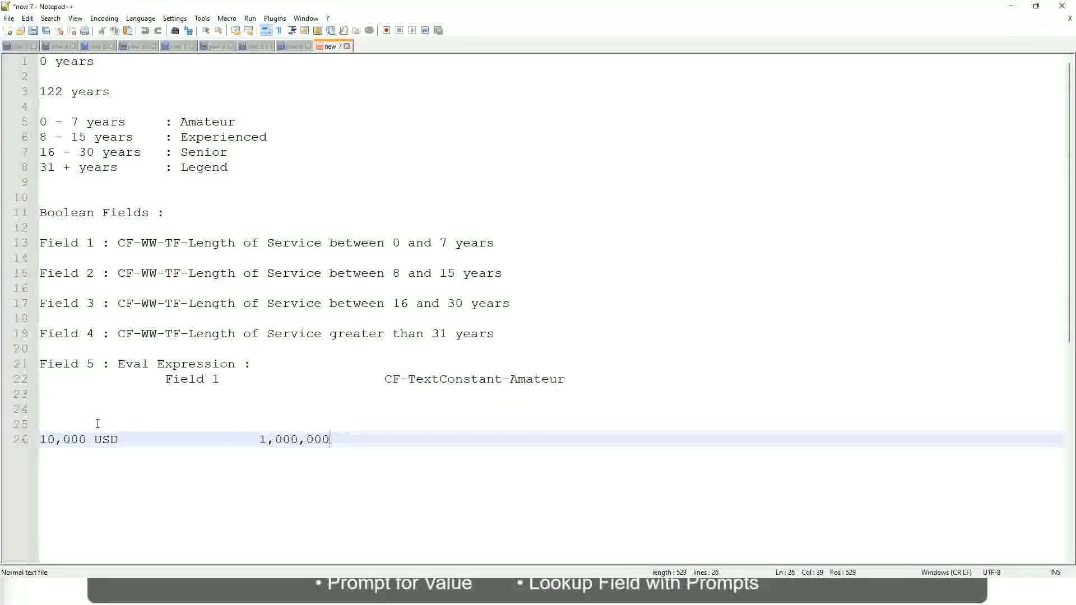
pyautogui.press('Left')
pyautogui.press('Left')
pyautogui.press('Left')
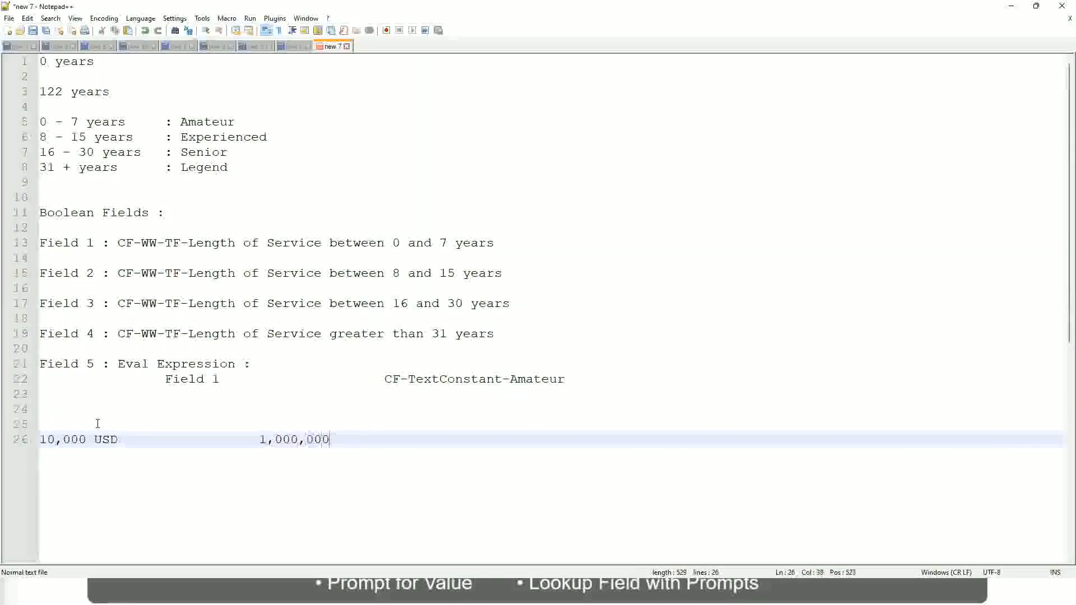
pyautogui.press('End')
pyautogui.write('USD')
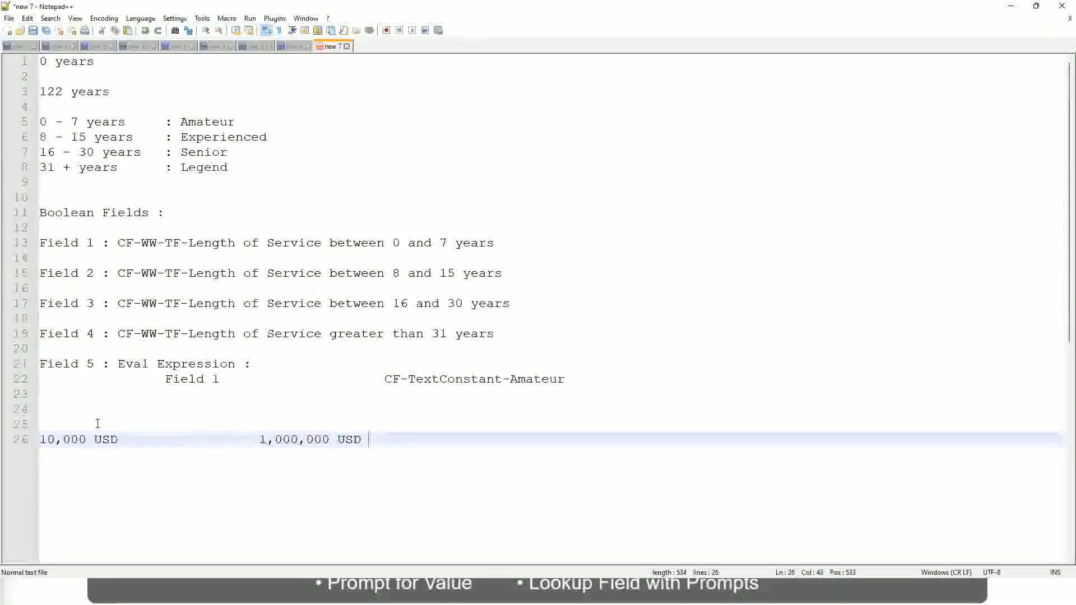
# Add the band "10 - 50,000 : Low" below the USD amounts, leaving one blank line between them.
pyautogui.press('Return')
pyautogui.press('Return')
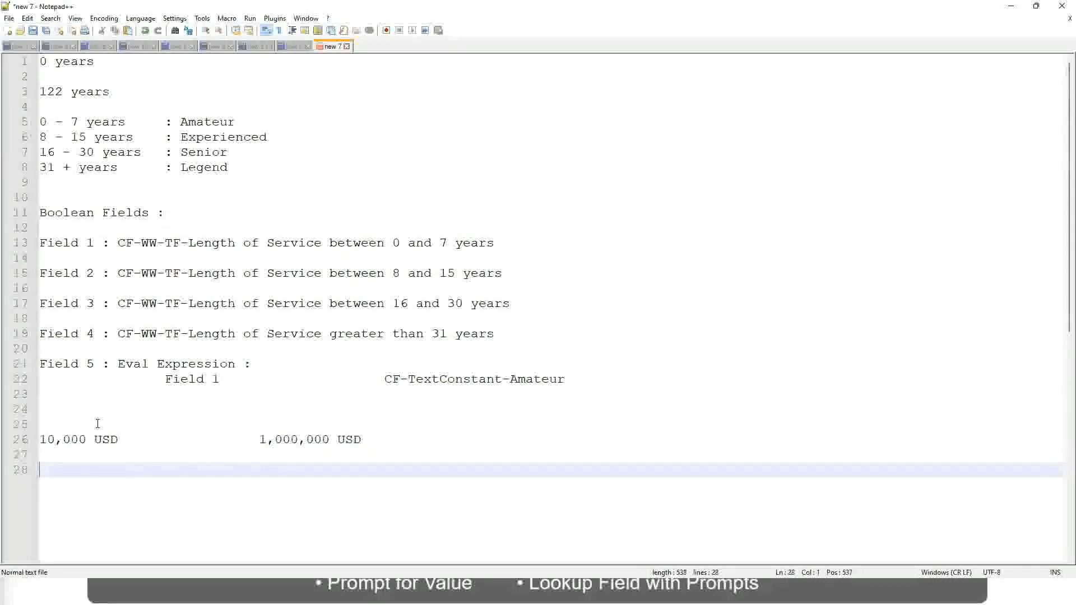
pyautogui.write('10 - 50,000')
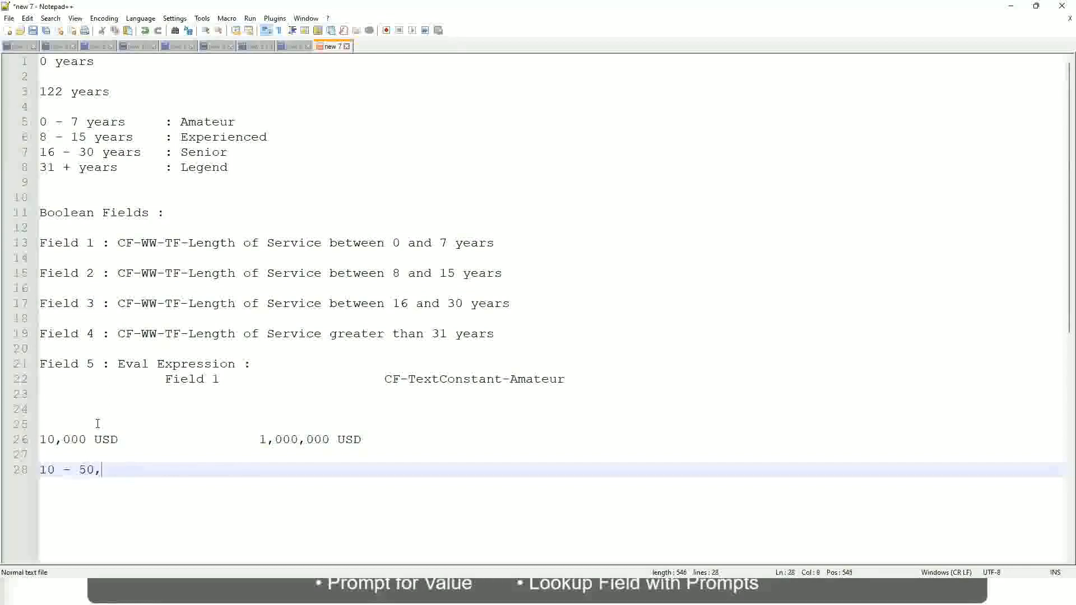
pyautogui.press('Tab')
pyautogui.press('Tab')
pyautogui.press('Tab')
pyautogui.press('Tab')
pyautogui.write(': Low')
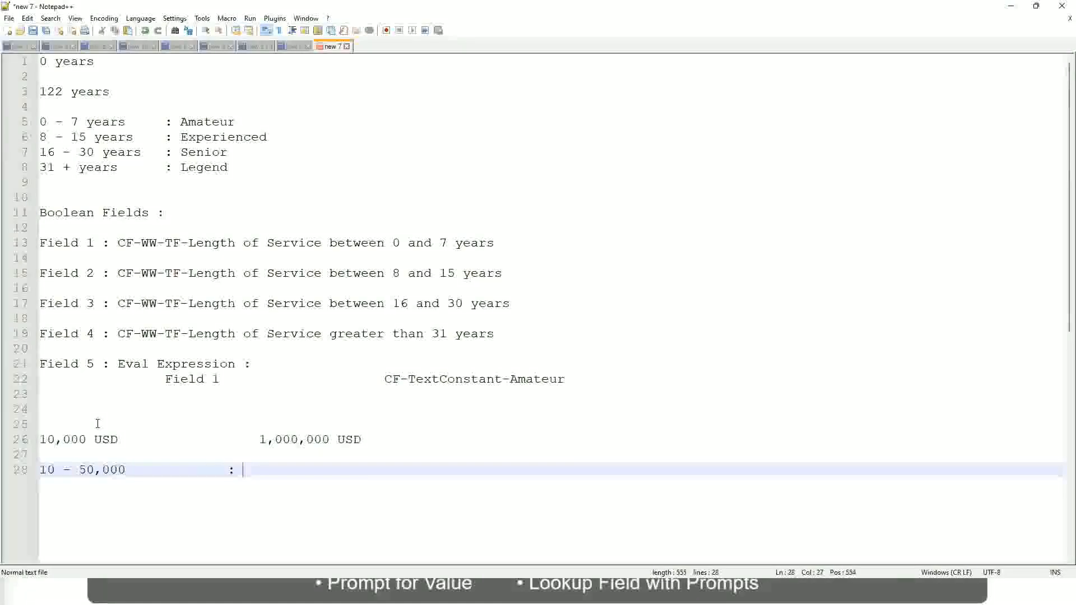
# Add the band "50,001 - 150,000 : Medium" directly under the Low band, with its label aligned to the one above.
pyautogui.press('Return')
pyautogui.press('Return')
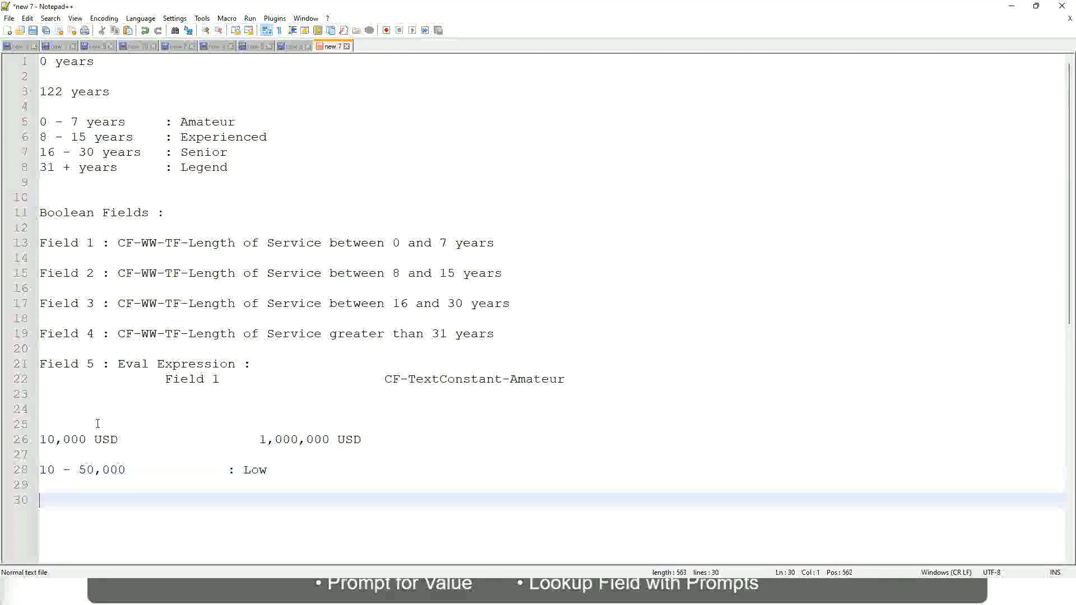
pyautogui.press('Up')
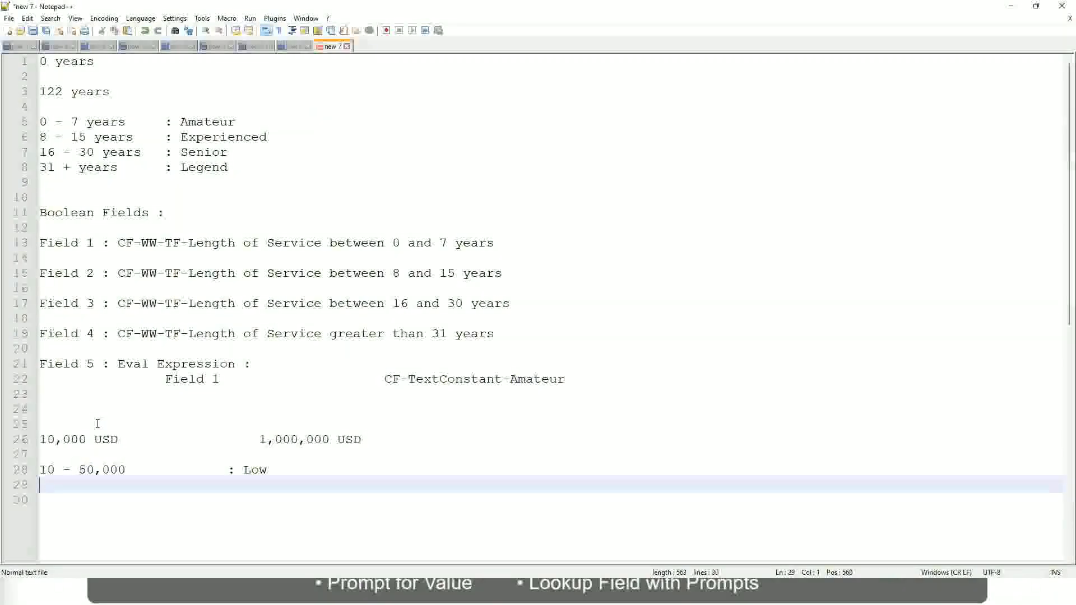
pyautogui.write('50,001 ')
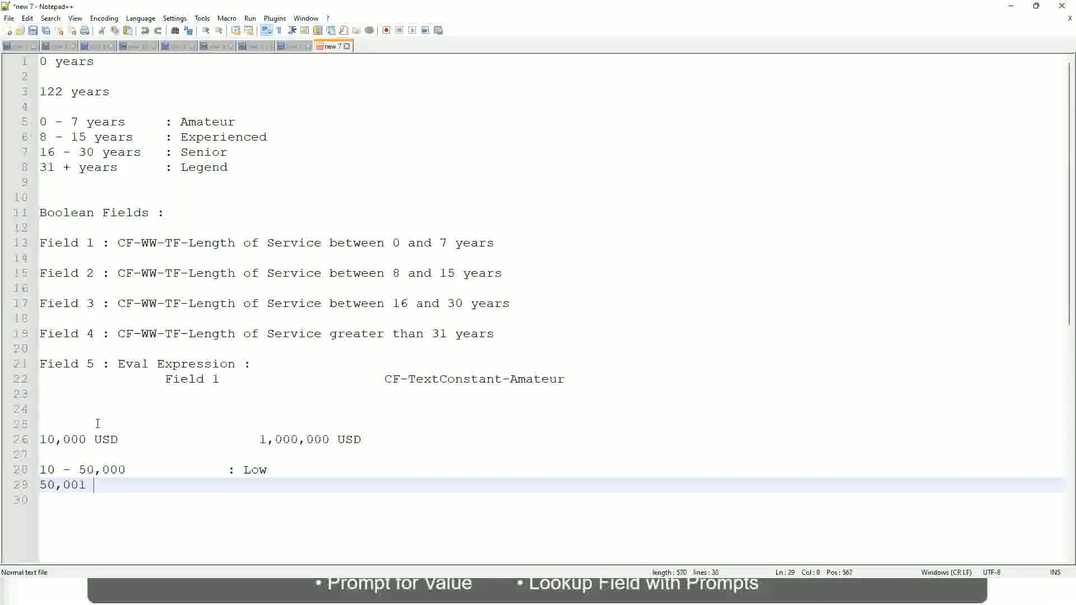
pyautogui.write('- 150,000')
pyautogui.press('Tab')
pyautogui.press('Tab')
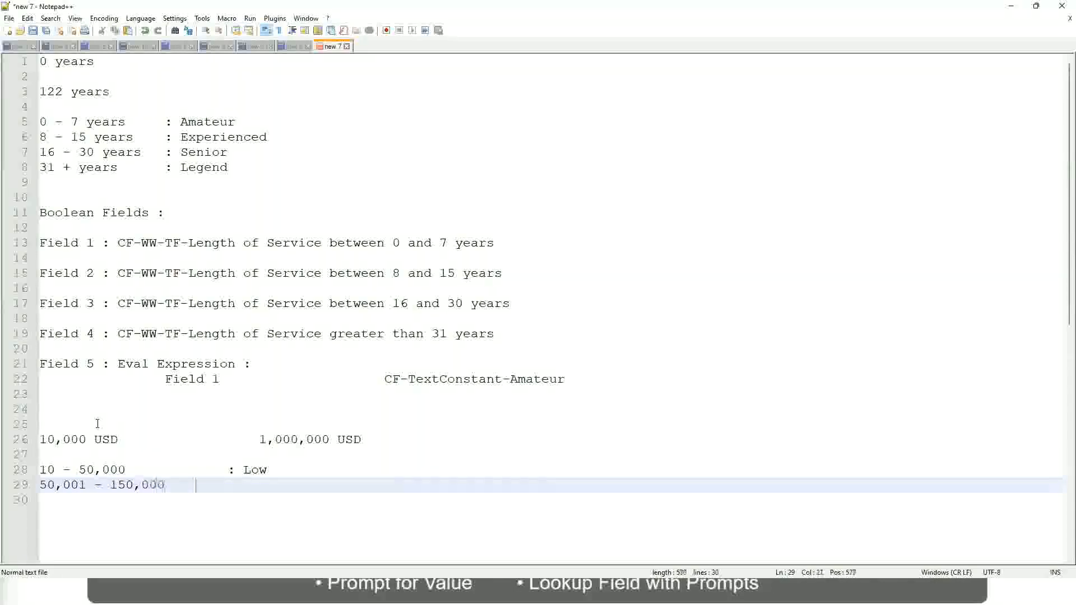
pyautogui.write(': Med')
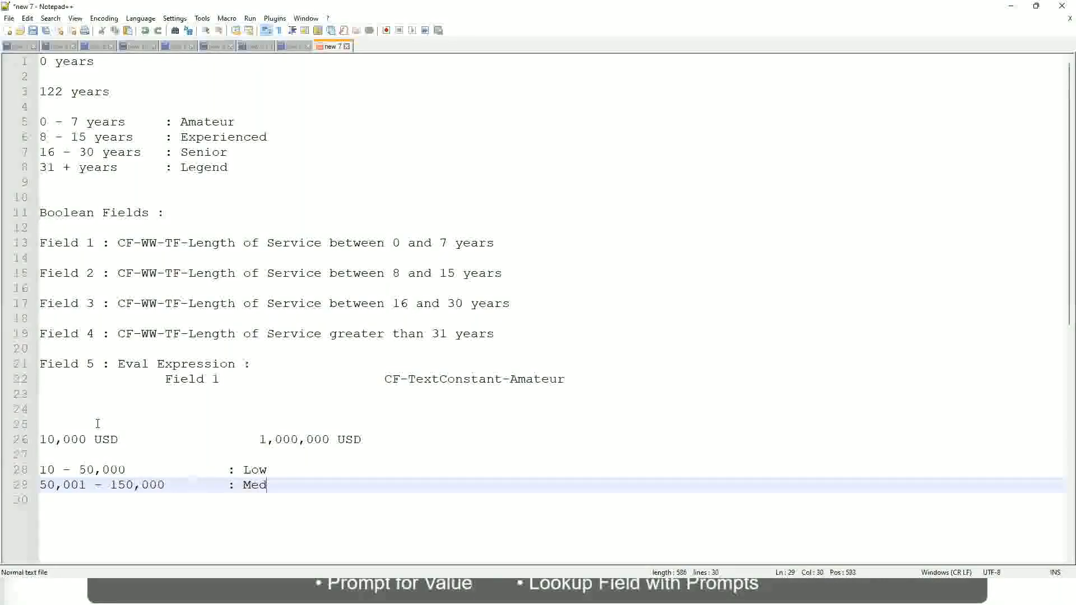
pyautogui.write('ium')
# Add the band "> 150,000 : High" under the Medium band, with its label aligned to the others.
pyautogui.press('Return')
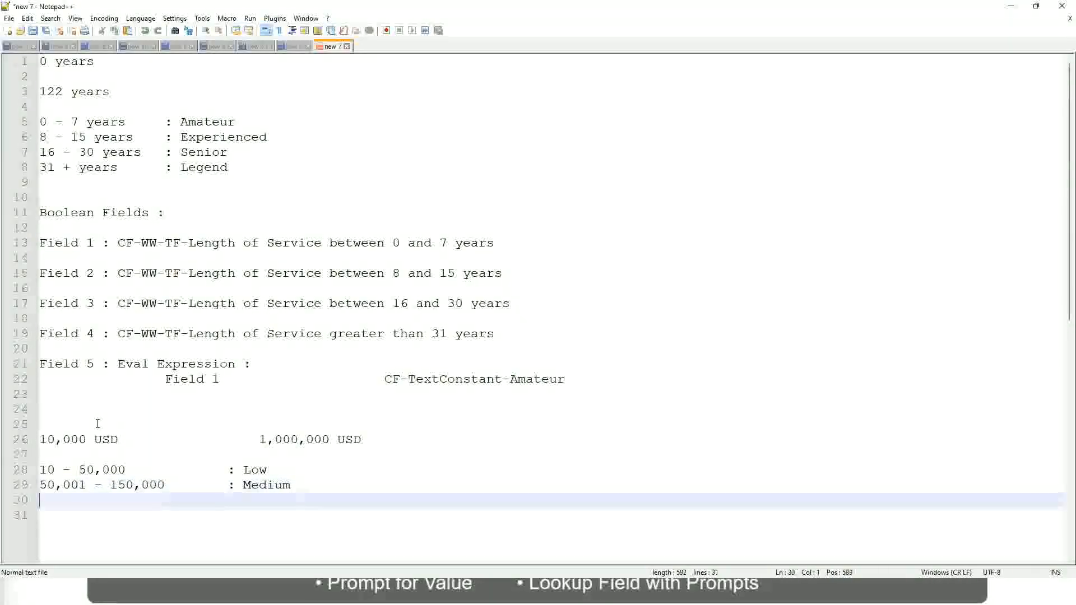
pyautogui.write('> 1')
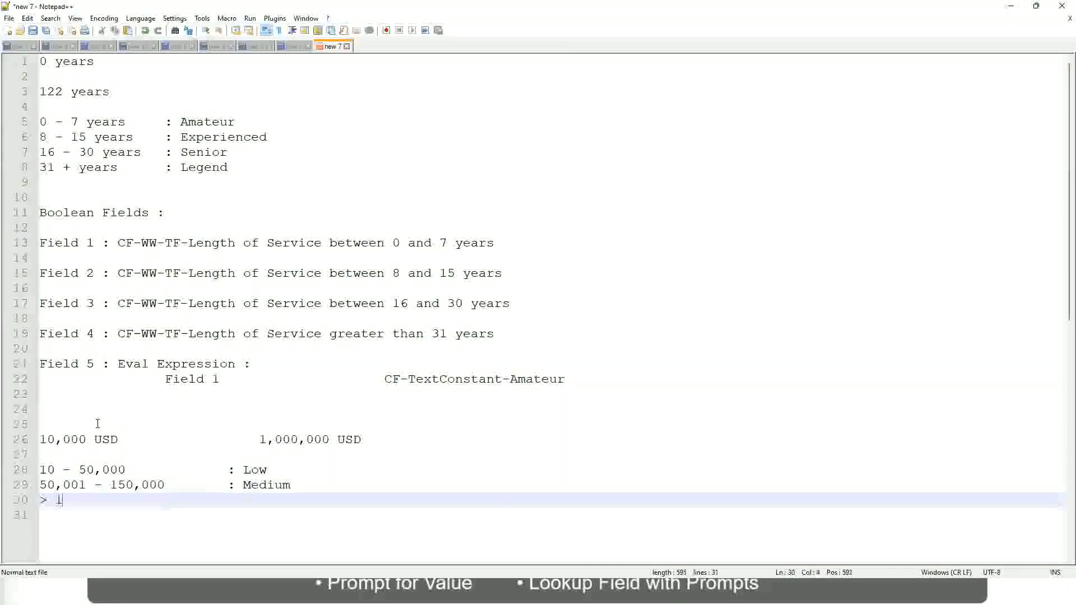
pyautogui.write('50,000')
pyautogui.press('Tab')
pyautogui.press('Tab')
pyautogui.press('Tab')
pyautogui.press('Tab')
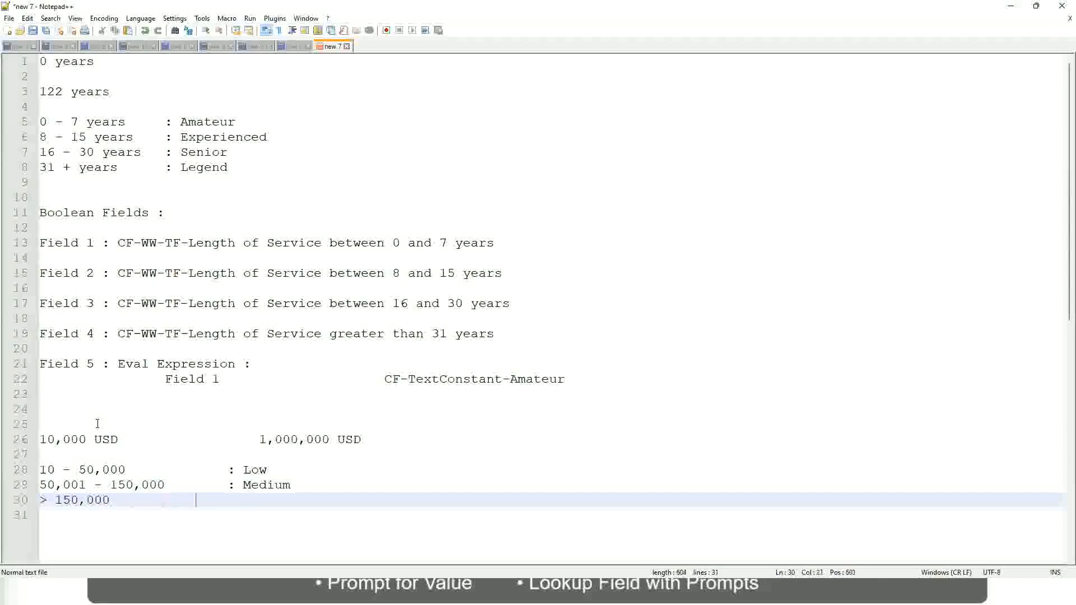
pyautogui.write(': High')
# Review the USD range line and the Low, Medium and High bands written below it.
pyautogui.click(35, 439)
pyautogui.click(47, 439)
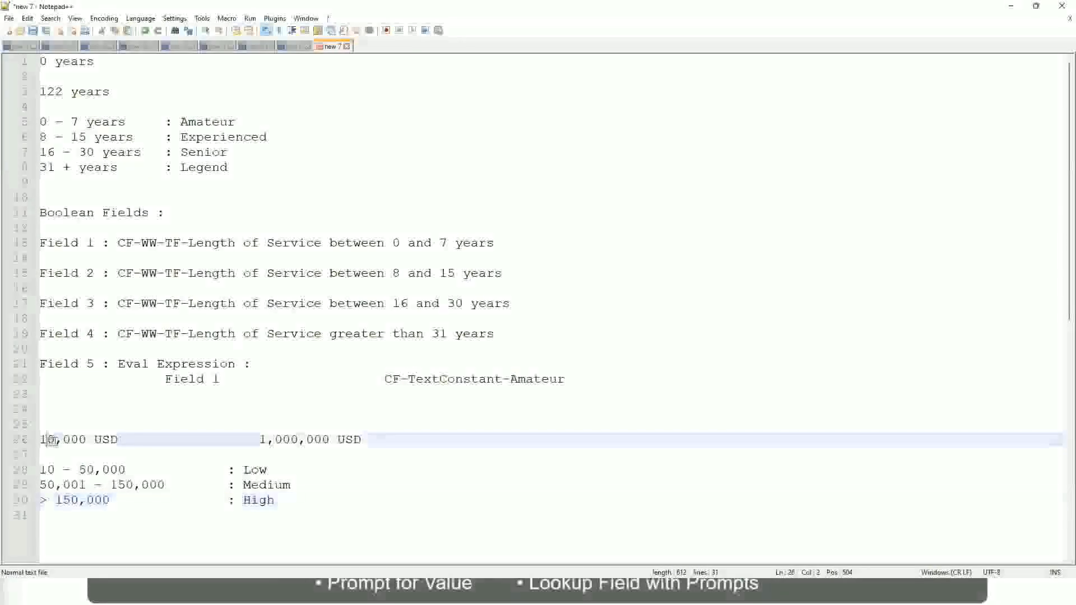
pyautogui.doubleClick(322, 440)
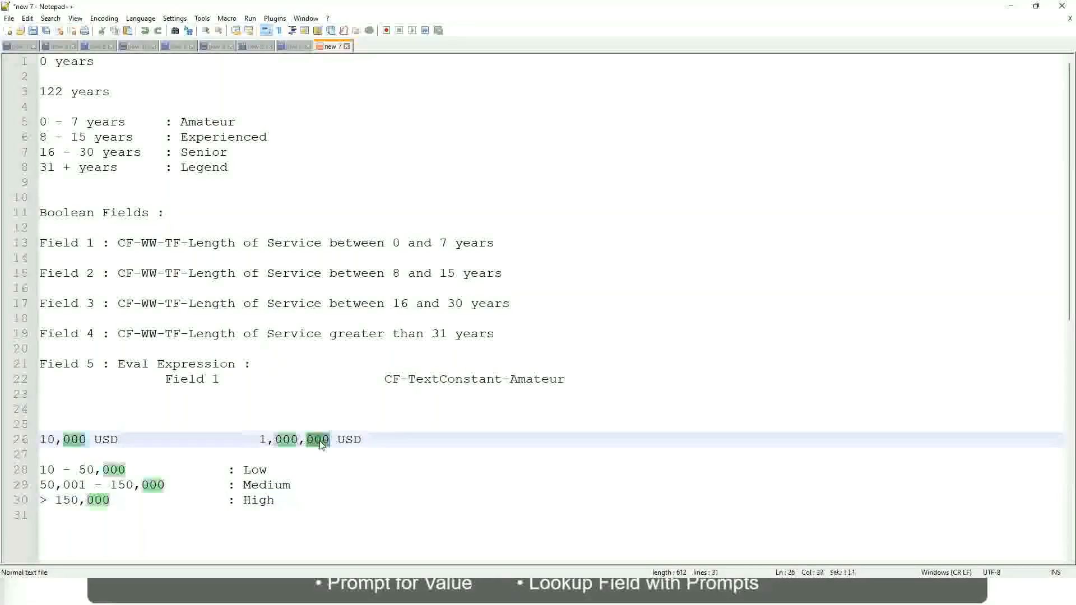
pyautogui.click(196, 484)
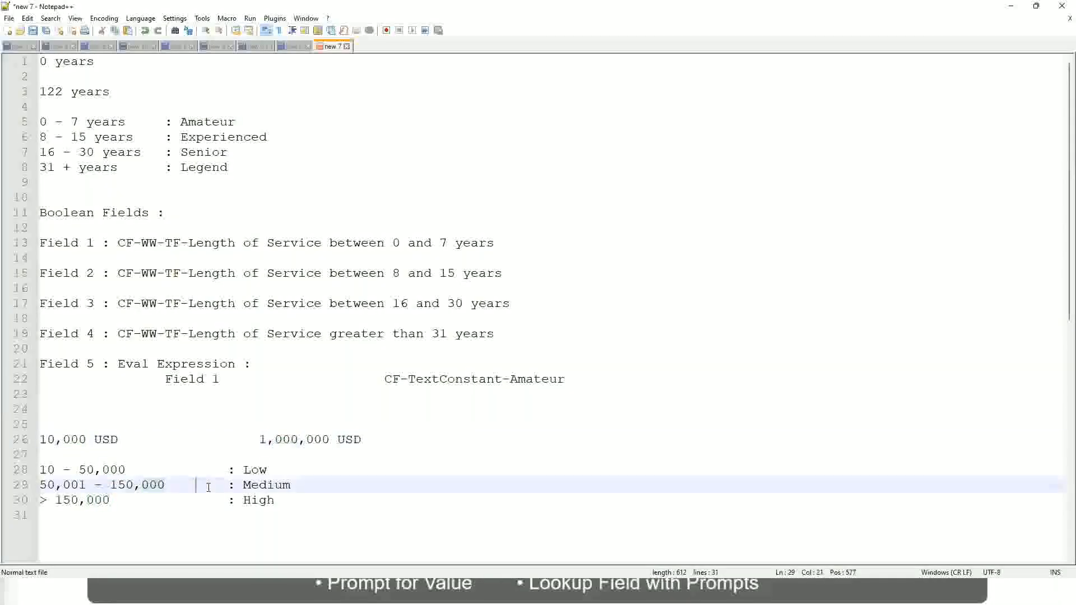
pyautogui.click(34, 439)
pyautogui.click(332, 440)
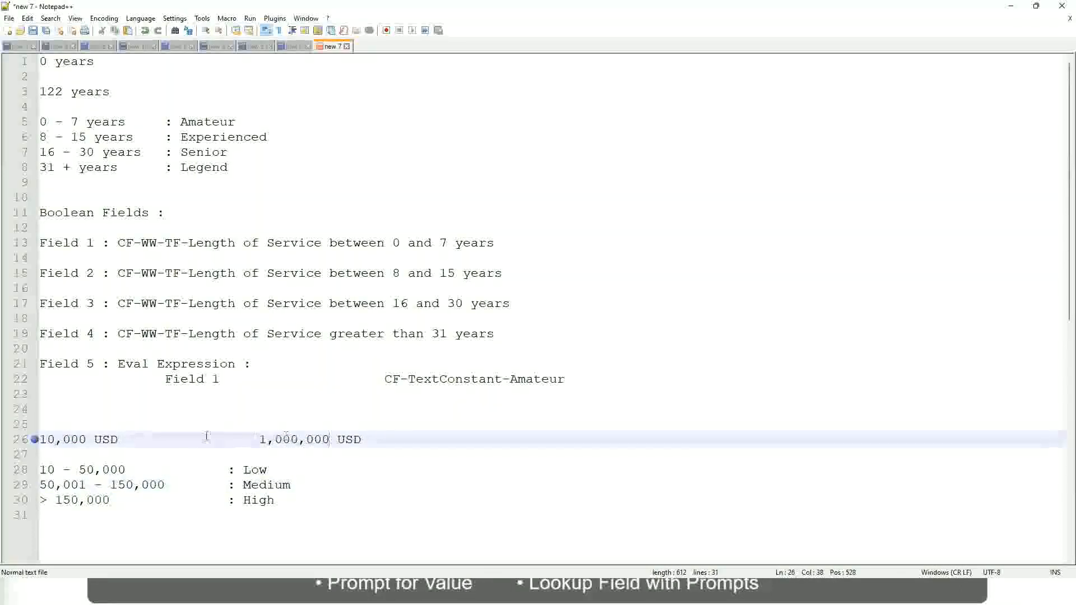
pyautogui.click(259, 471)
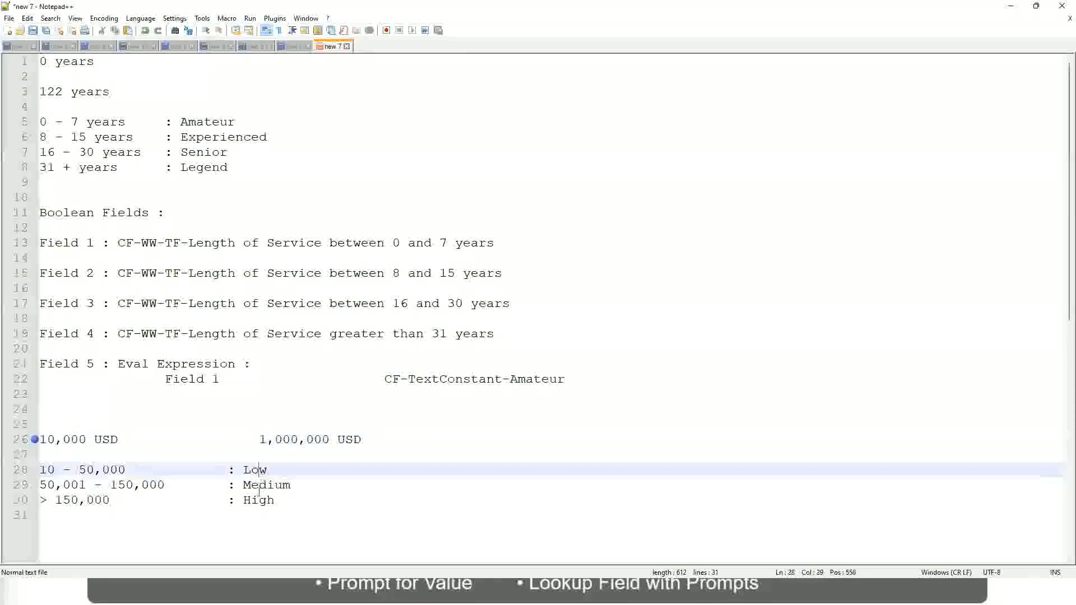
pyautogui.click(259, 502)
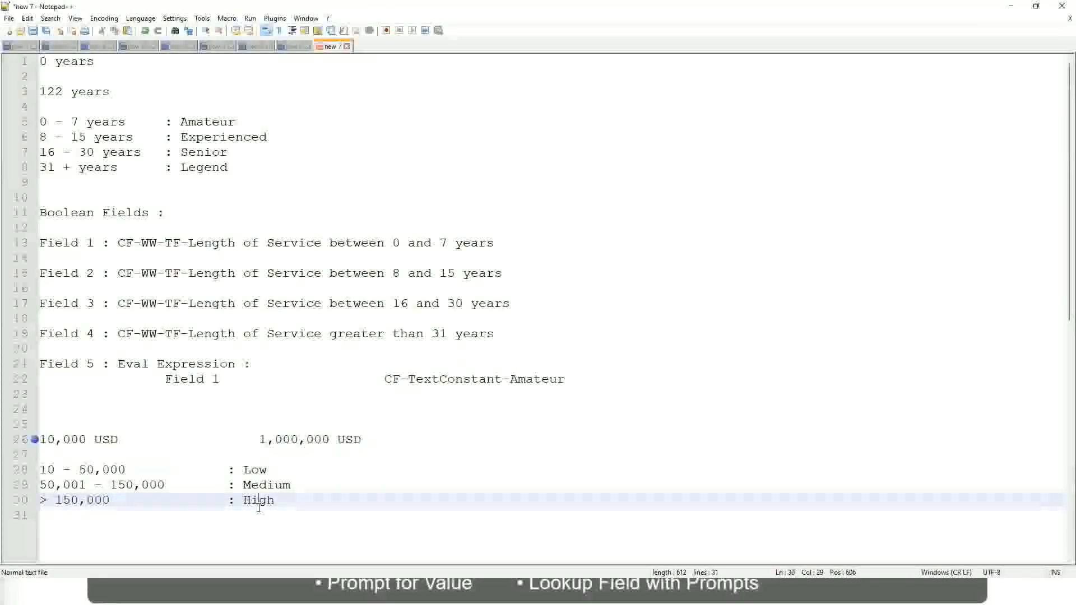
pyautogui.click(142, 453)
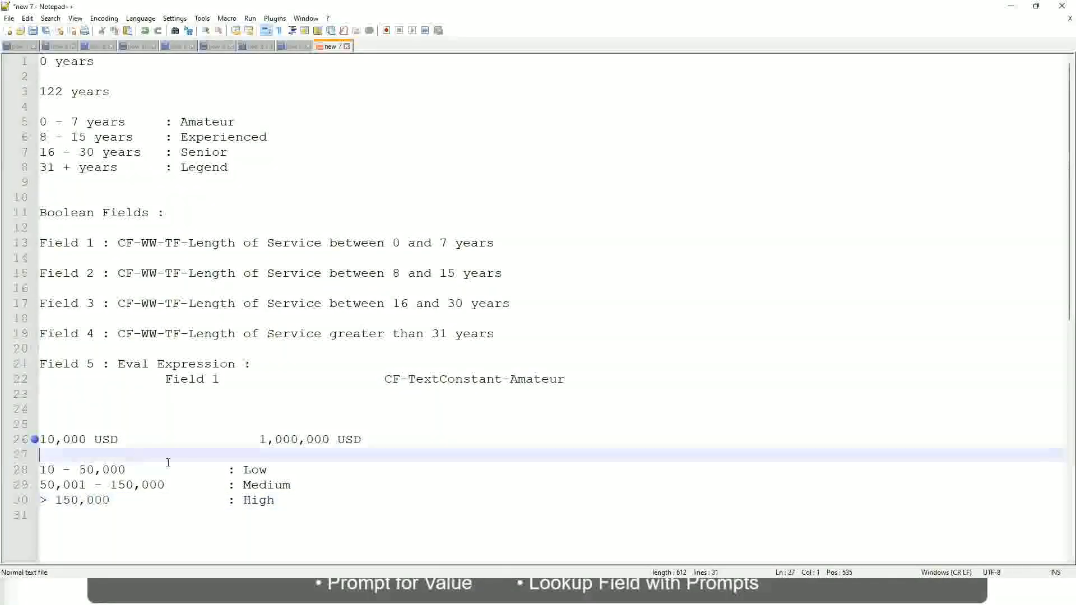
pyautogui.click(276, 499)
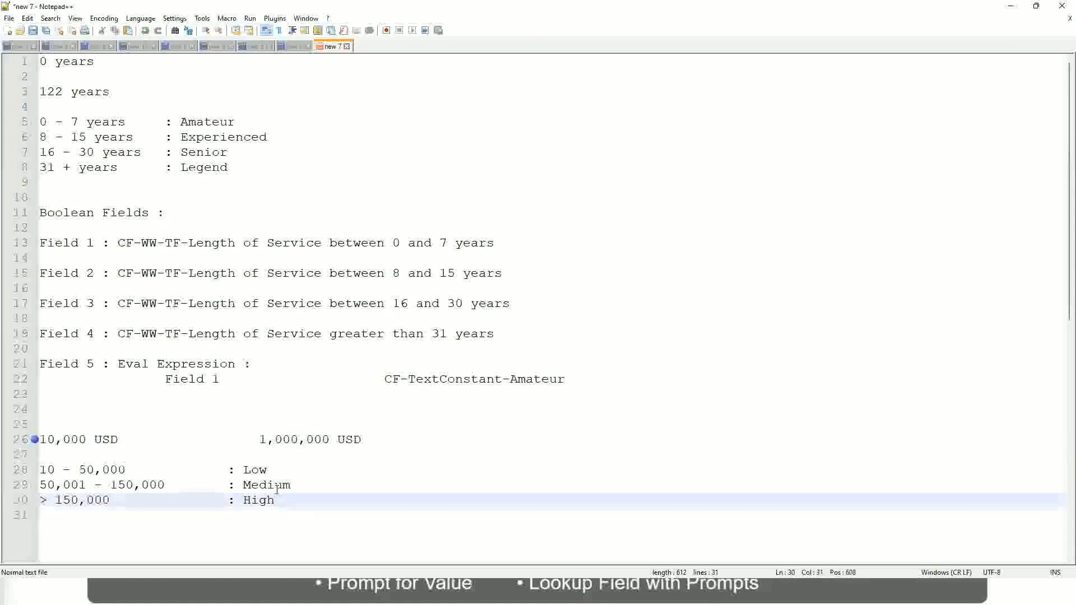